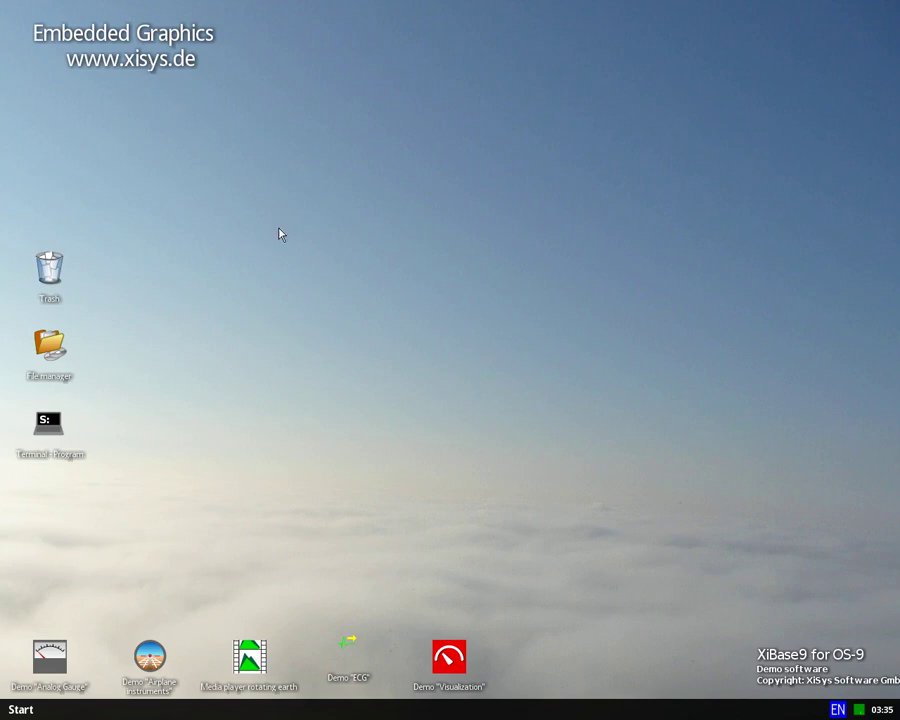
Open the Event Monitor, switch it to all events and back to relevant events, and close it.
left_click(16, 710)
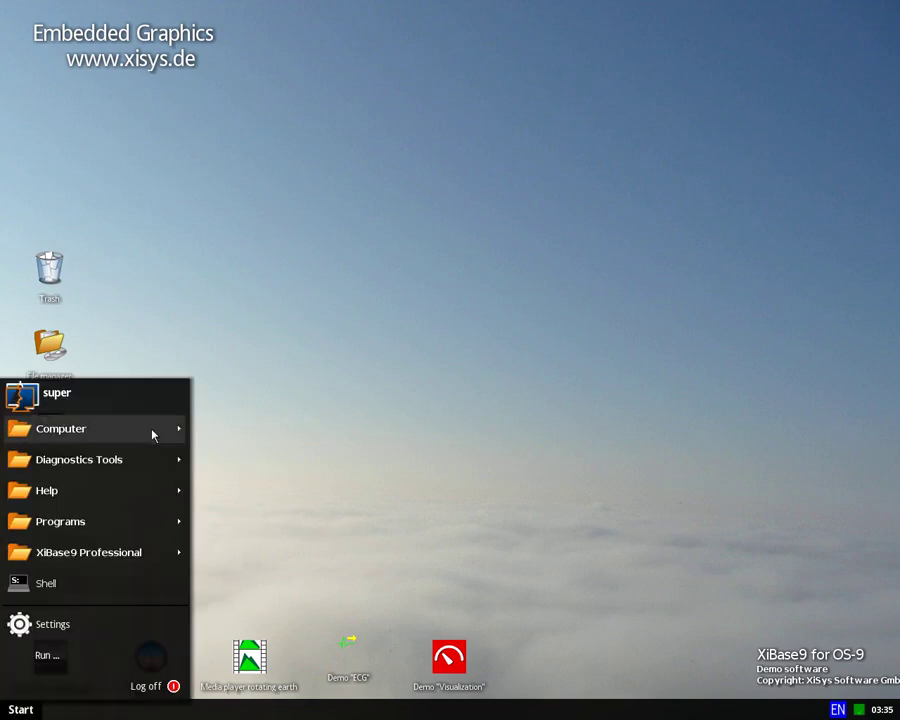
left_click(146, 440)
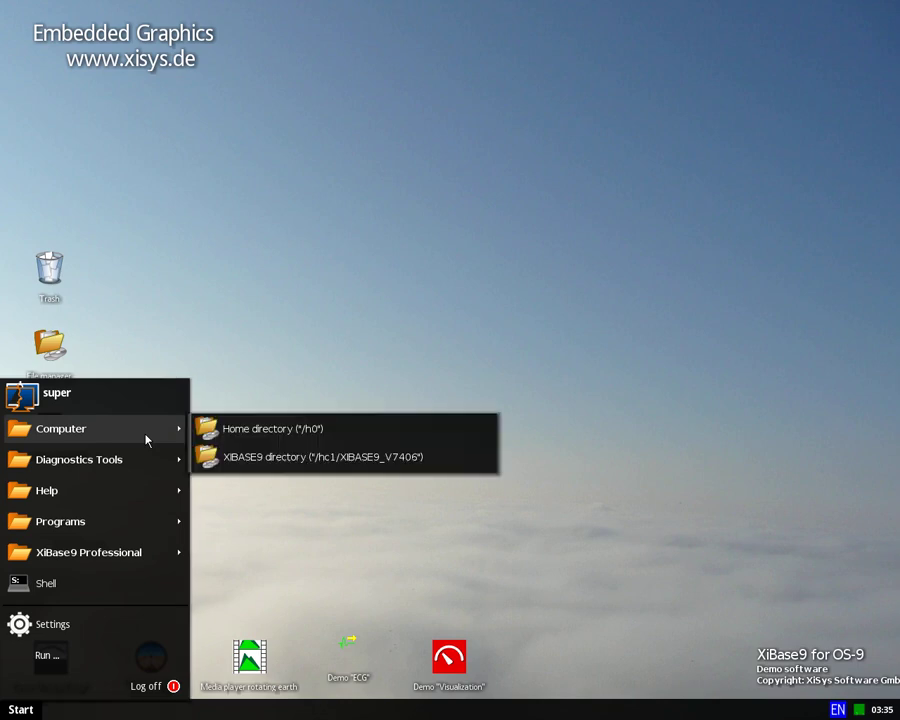
left_click(140, 464)
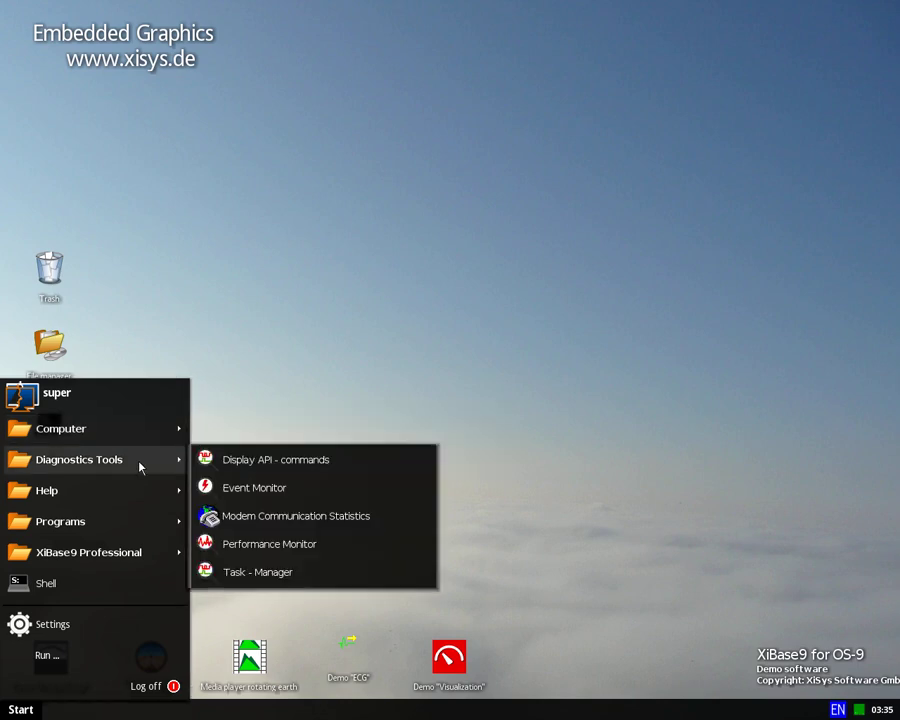
left_click(421, 489)
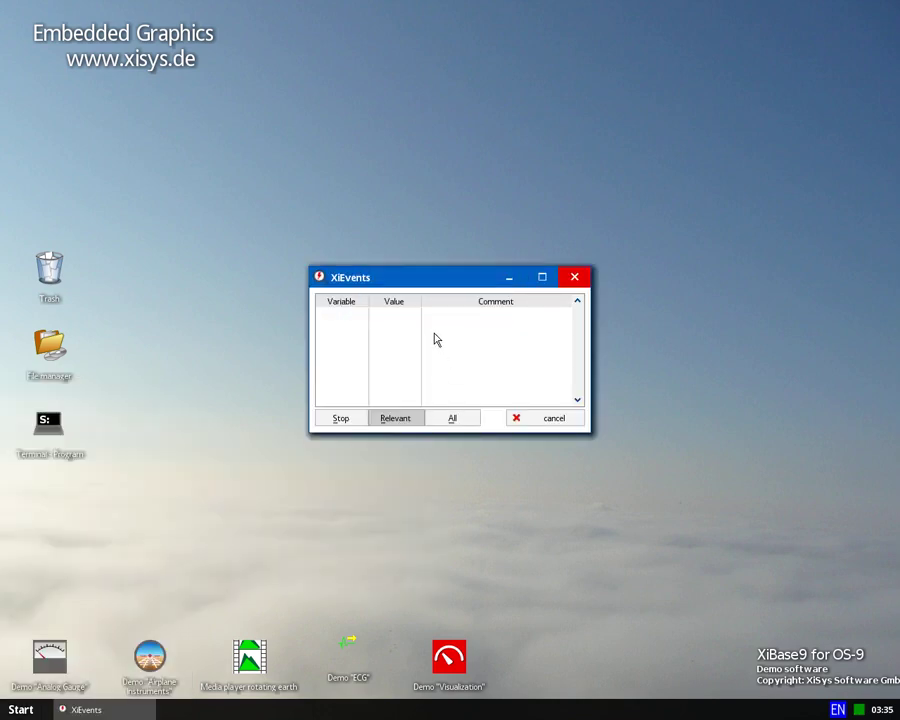
left_click(450, 420)
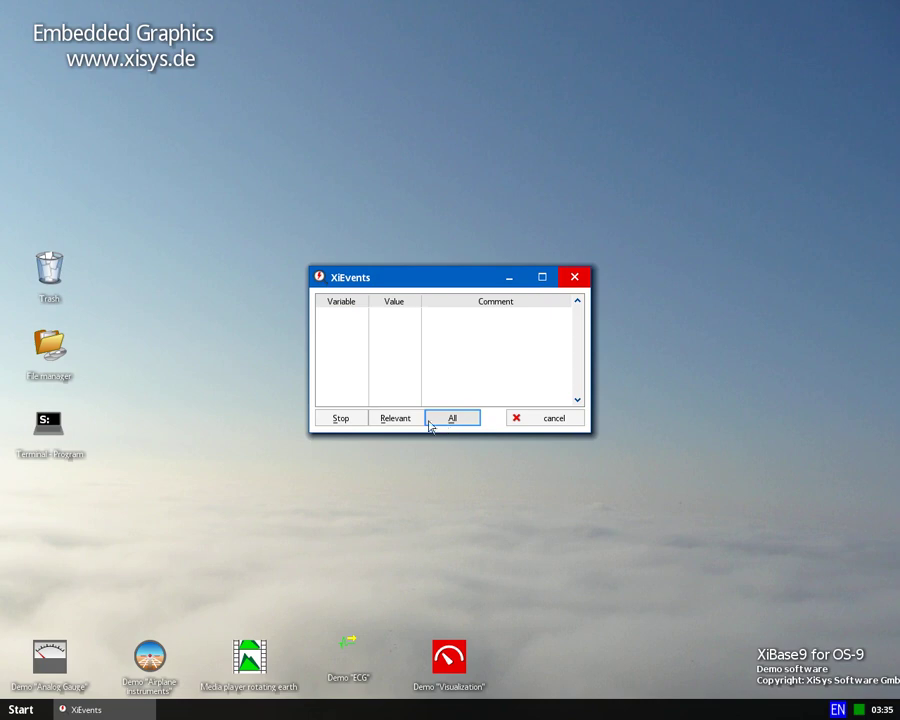
left_click(404, 420)
left_click(570, 280)
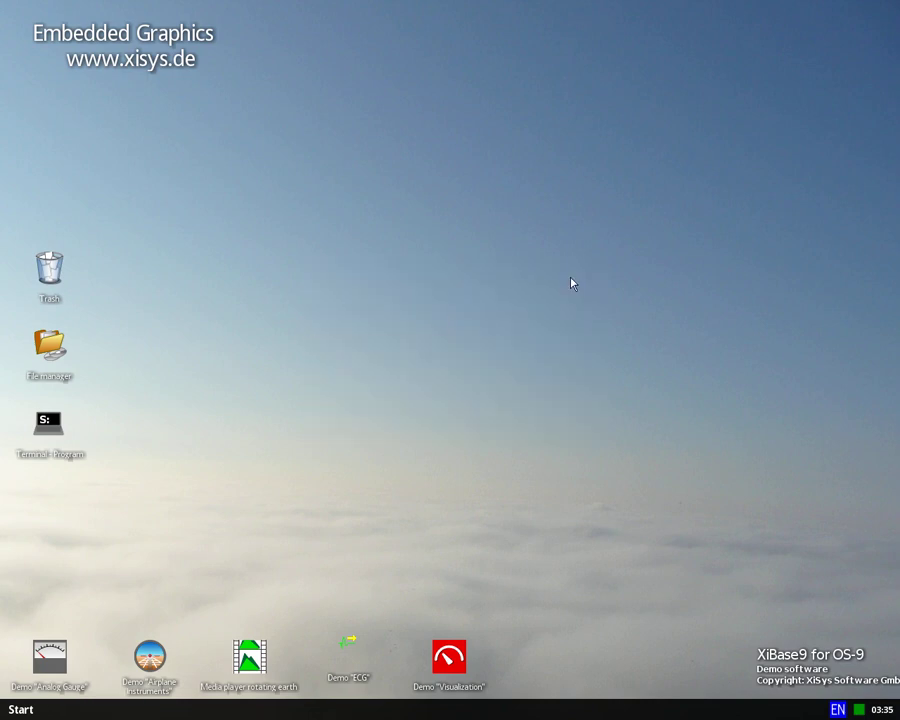
Start the Performance Monitor diagnostics tool and place its window in the desktop's upper-right corner.
left_click(21, 709)
mouse_move(150, 458)
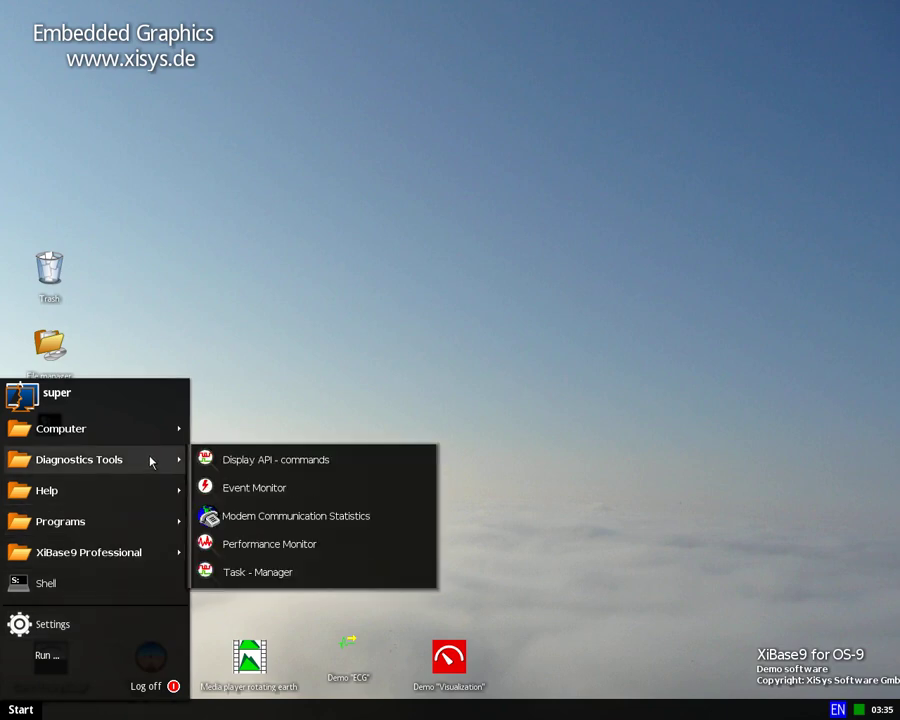
left_click(305, 553)
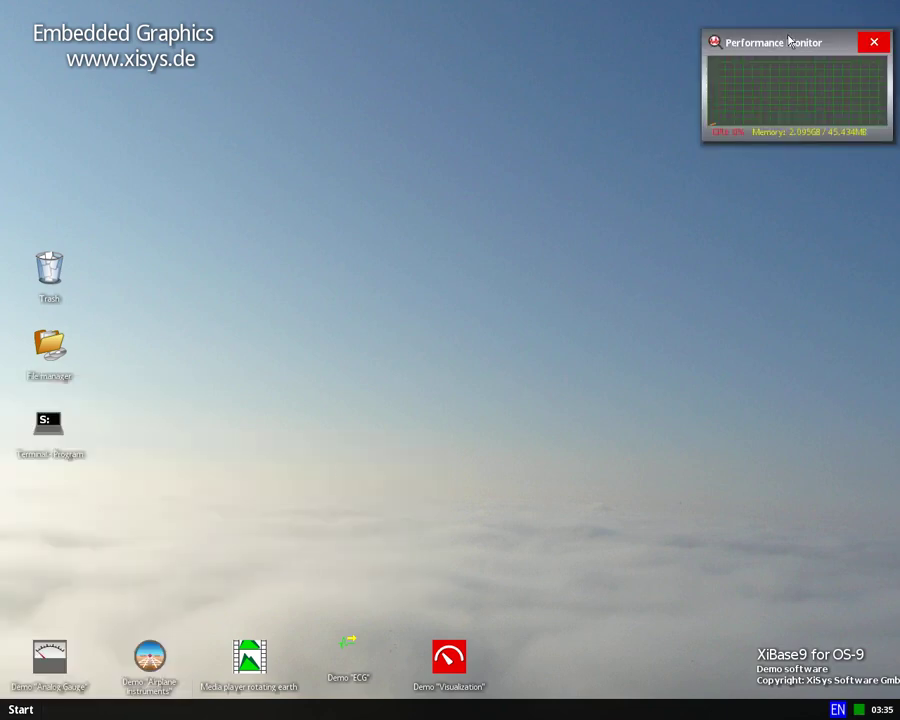
left_click_drag(787, 44, 793, 9)
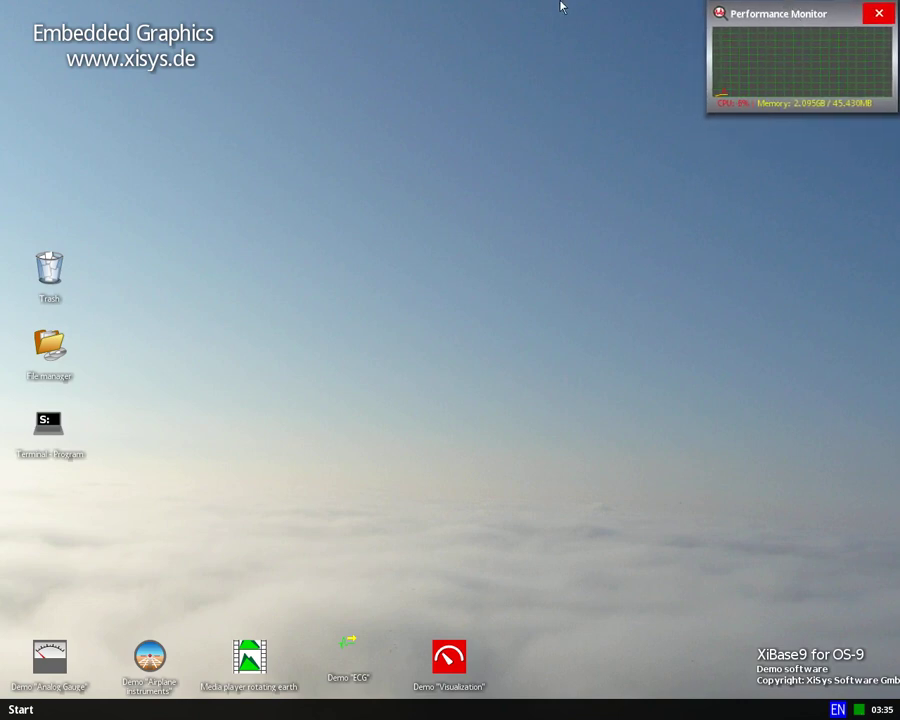
Launch the Task Manager from the diagnostics tools.
left_click(20, 709)
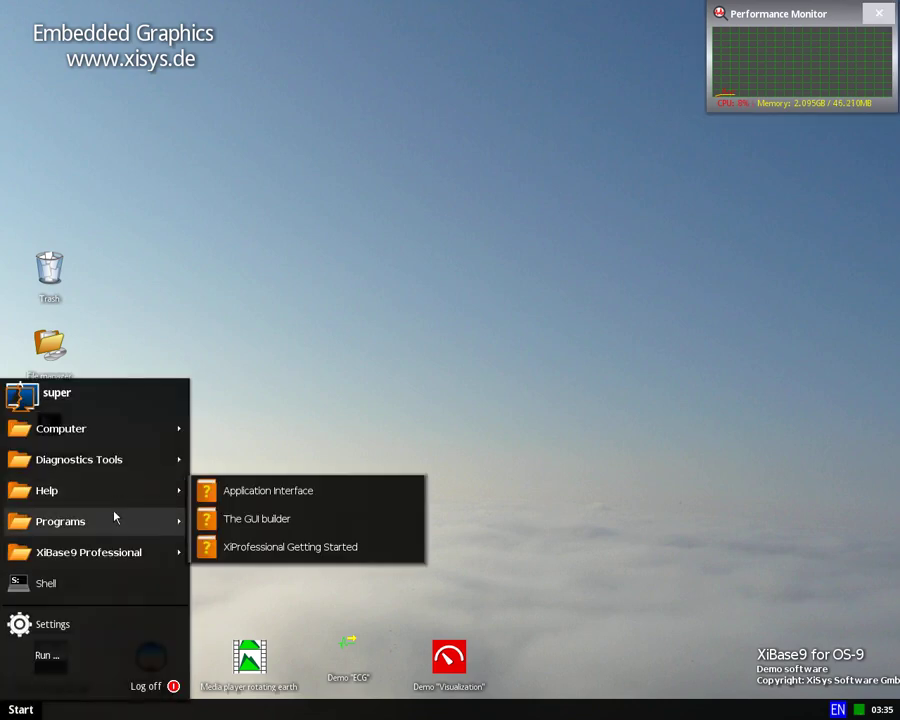
mouse_move(115, 518)
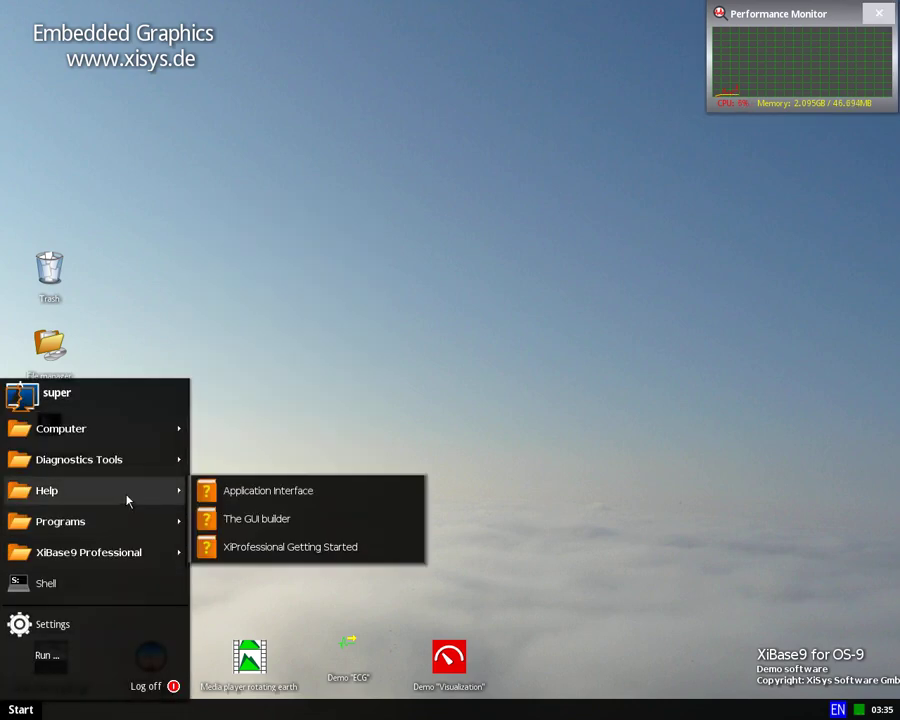
mouse_move(137, 466)
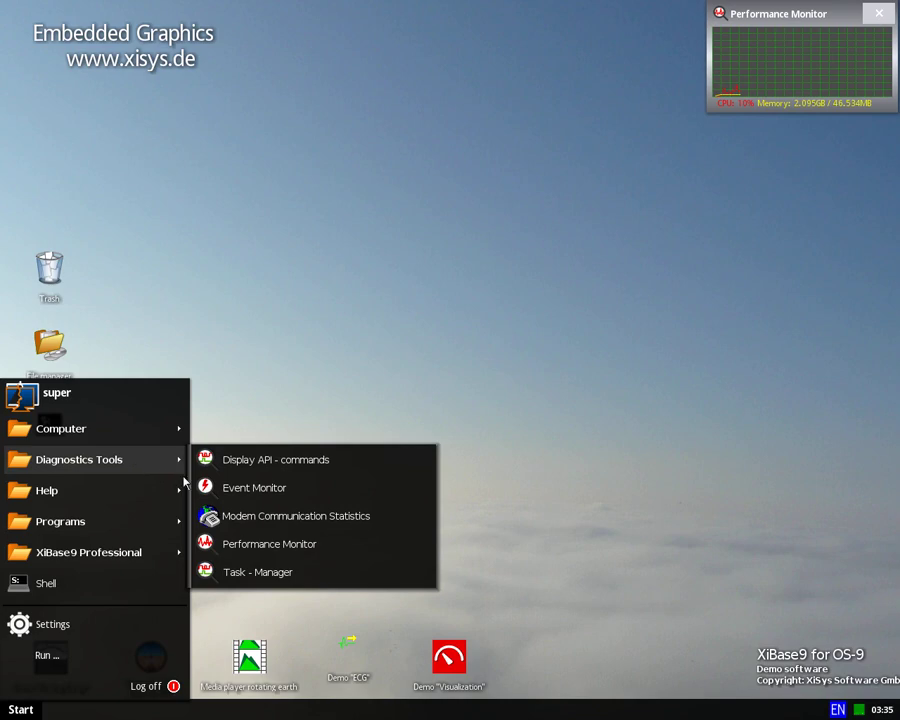
left_click(237, 574)
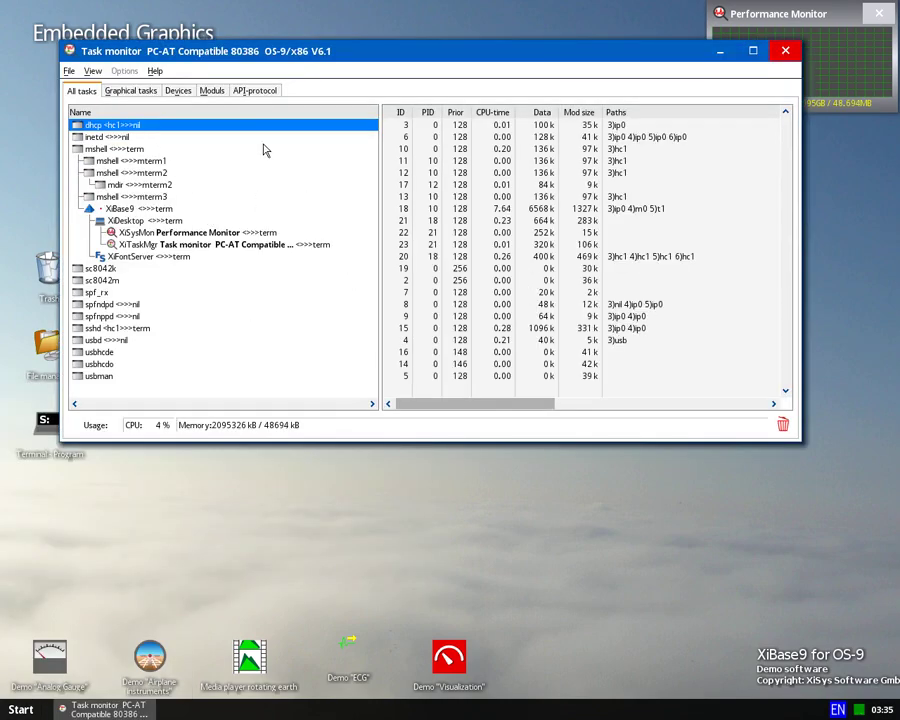
Examine the Task monitor's graphical tasks, devices, modules and API protocol views.
left_click(139, 94)
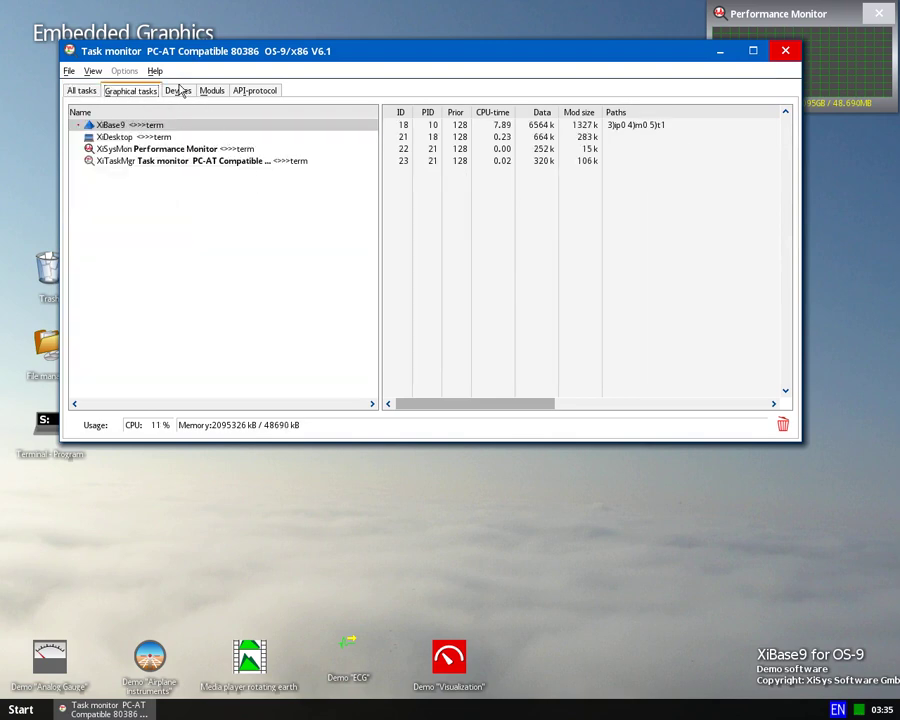
left_click(178, 91)
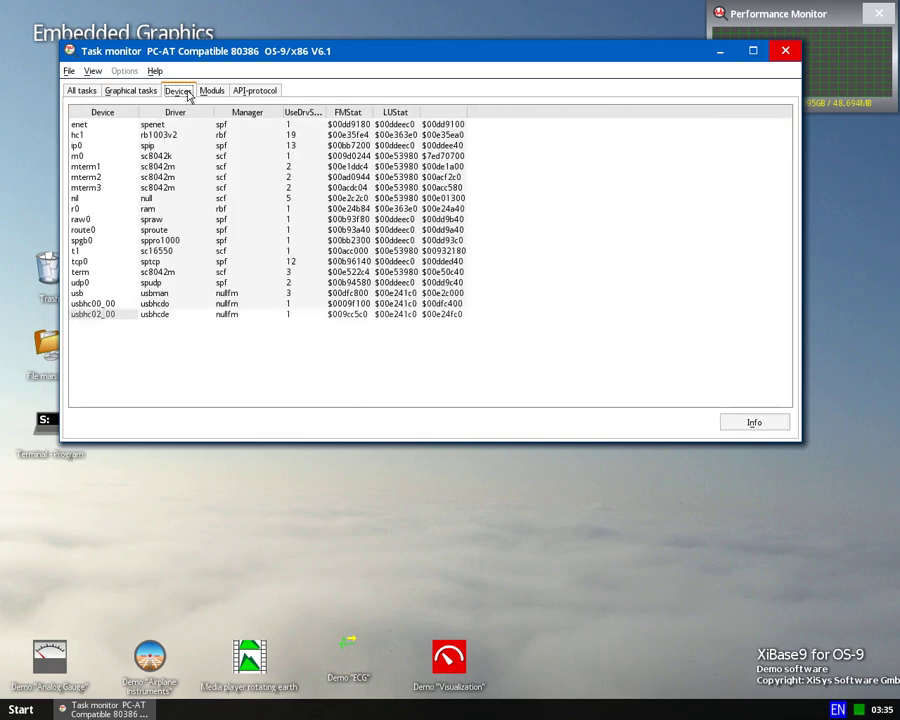
left_click(214, 92)
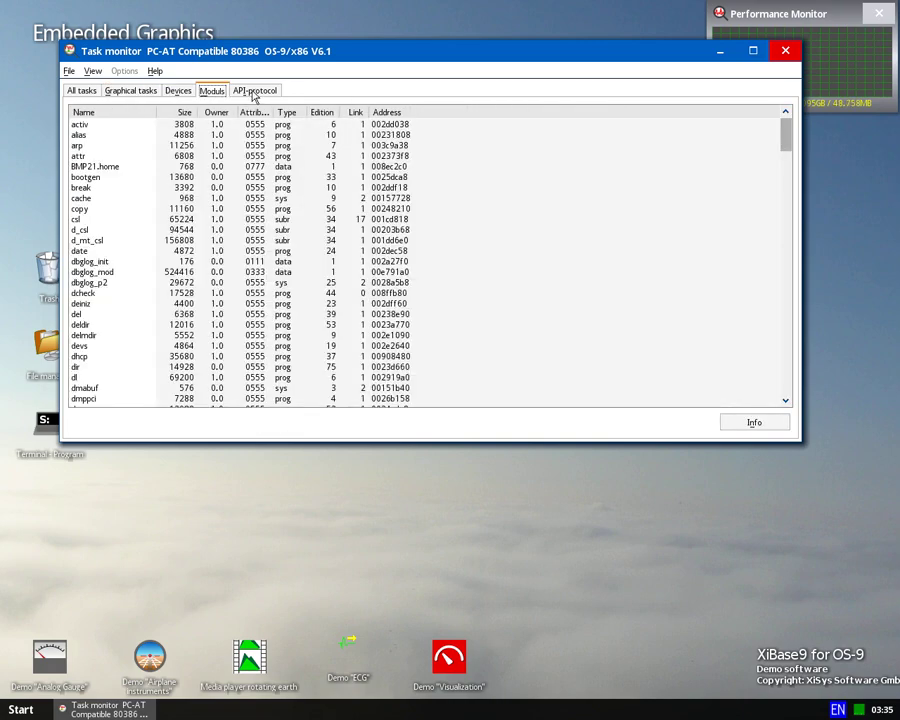
left_click(255, 92)
Return the Task monitor to graphical tasks, then shrink its window and place it just below the Performance Monitor.
left_click(145, 91)
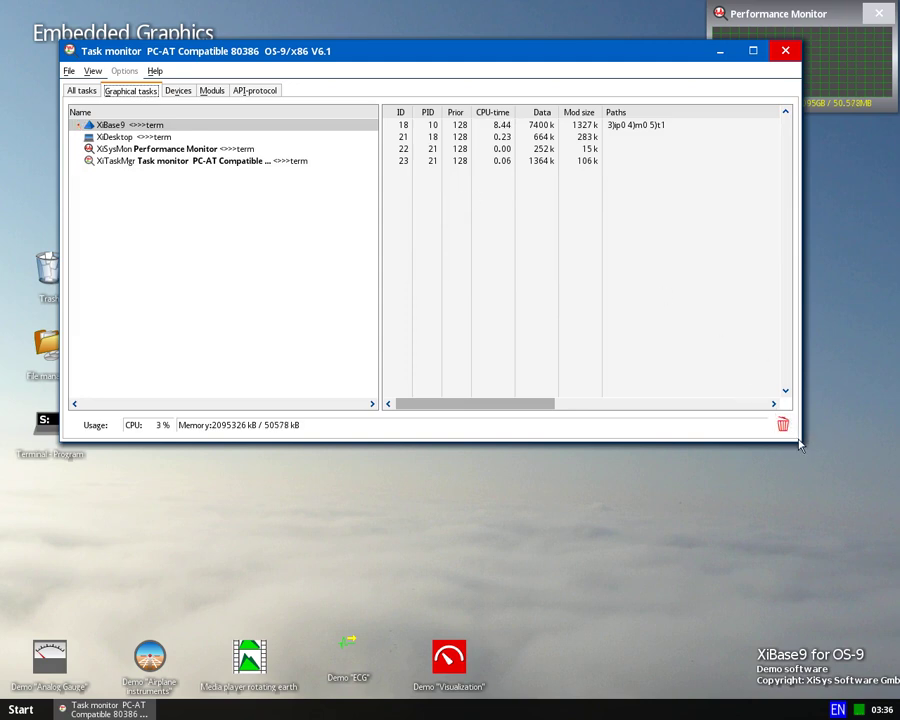
left_click_drag(802, 442, 622, 265)
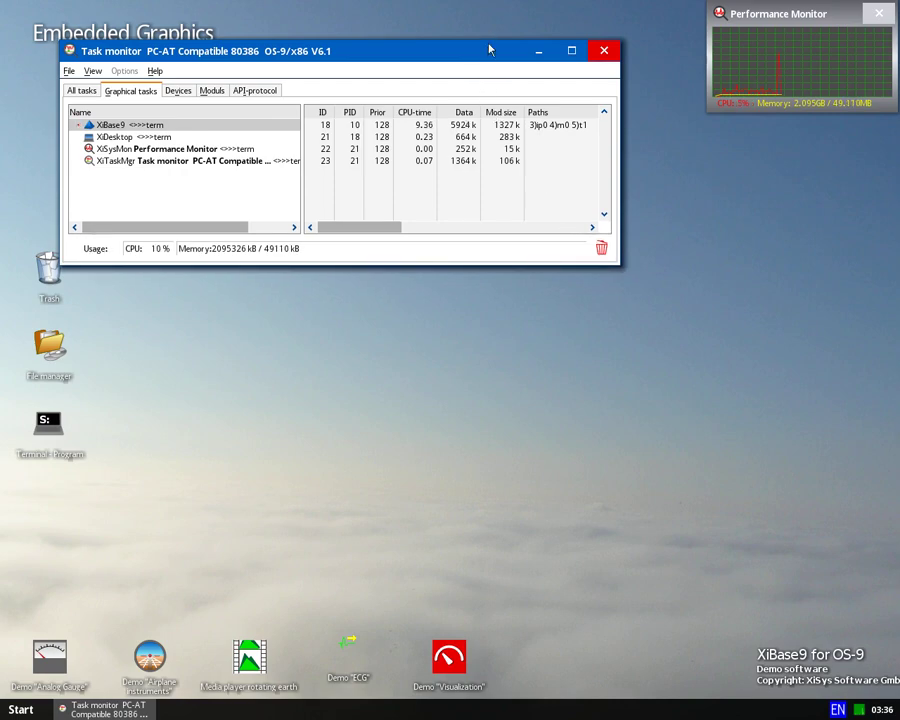
left_click_drag(491, 59, 767, 136)
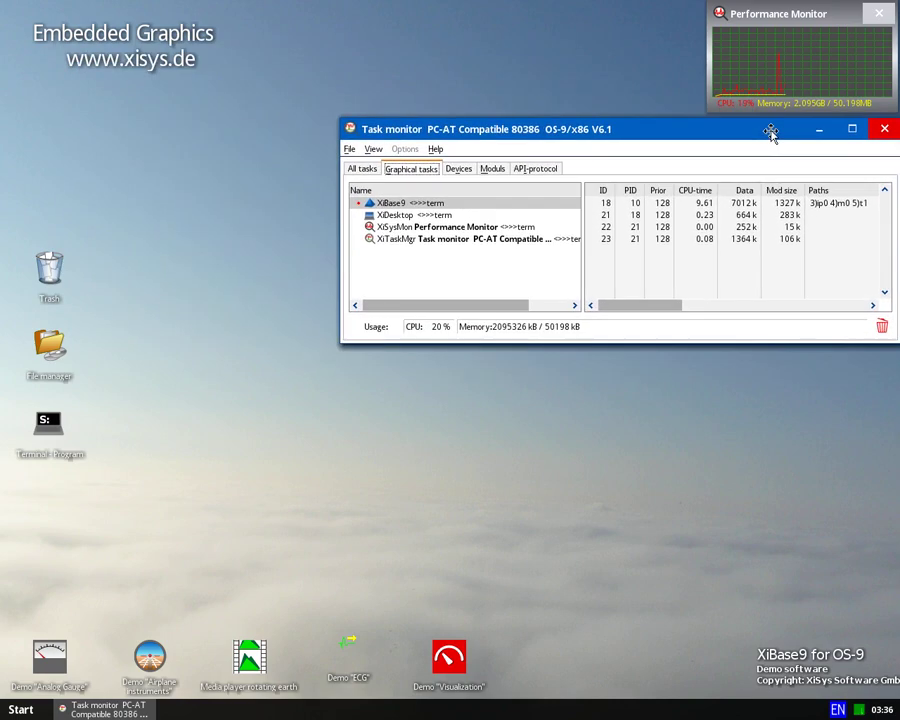
Start the Analog Clock program and place the clock beside the Performance Monitor so that they do not overlap.
left_click(24, 709)
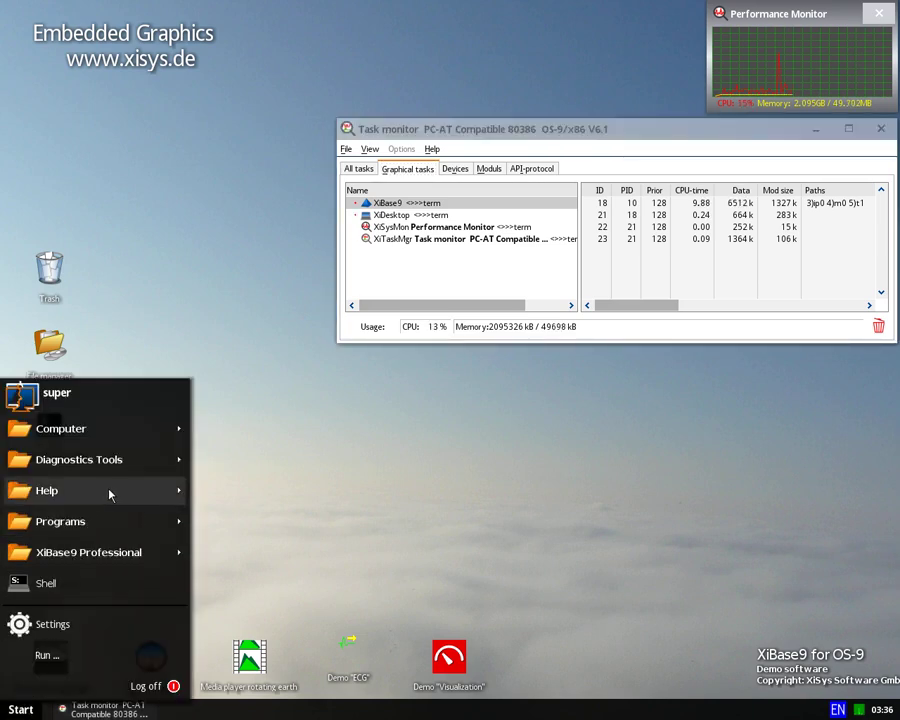
mouse_move(129, 459)
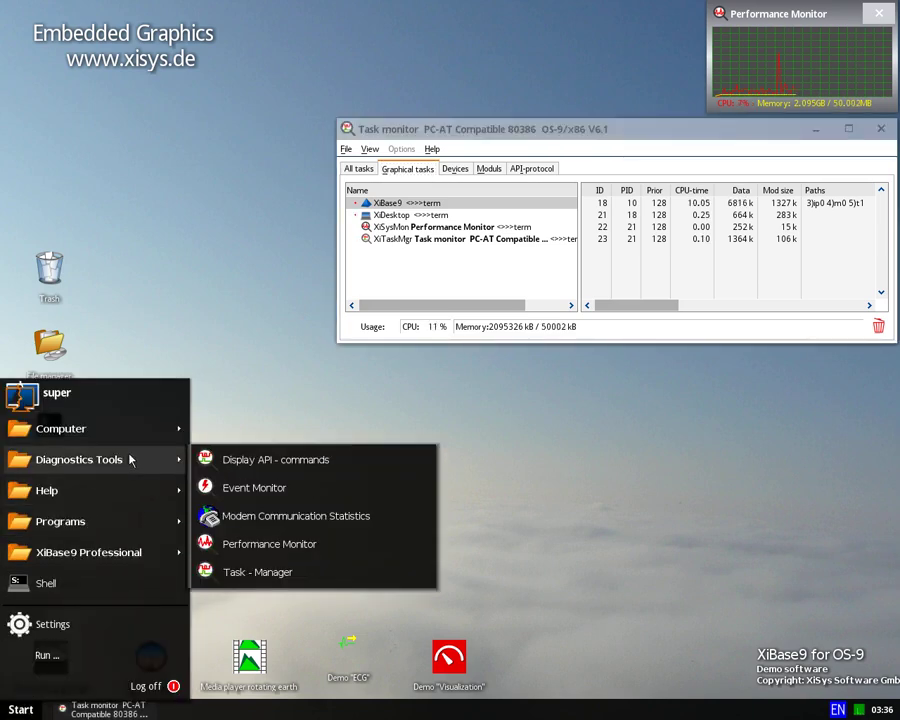
mouse_move(132, 490)
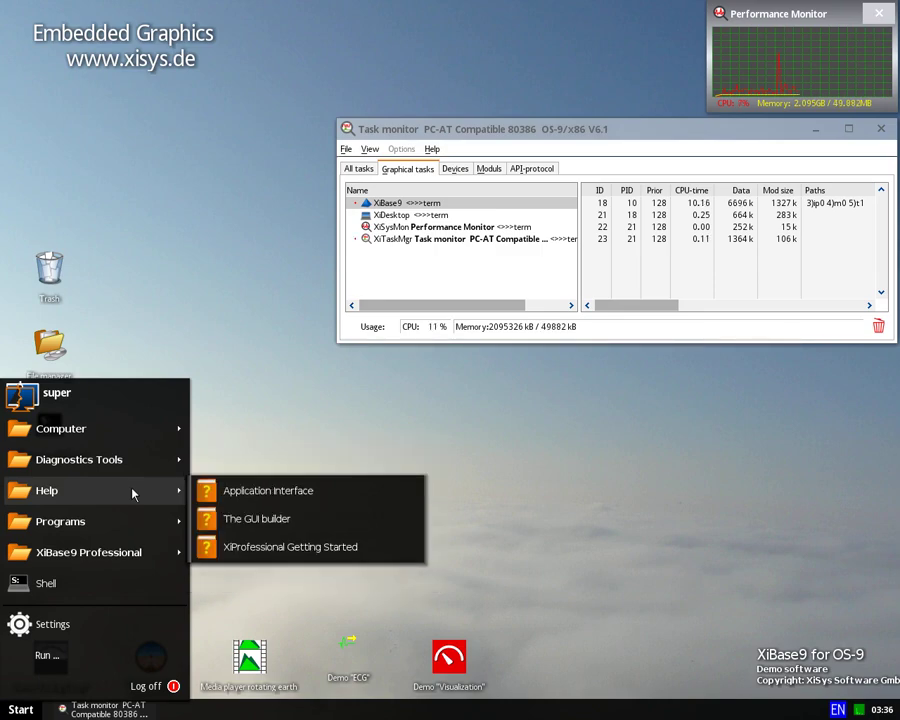
mouse_move(137, 521)
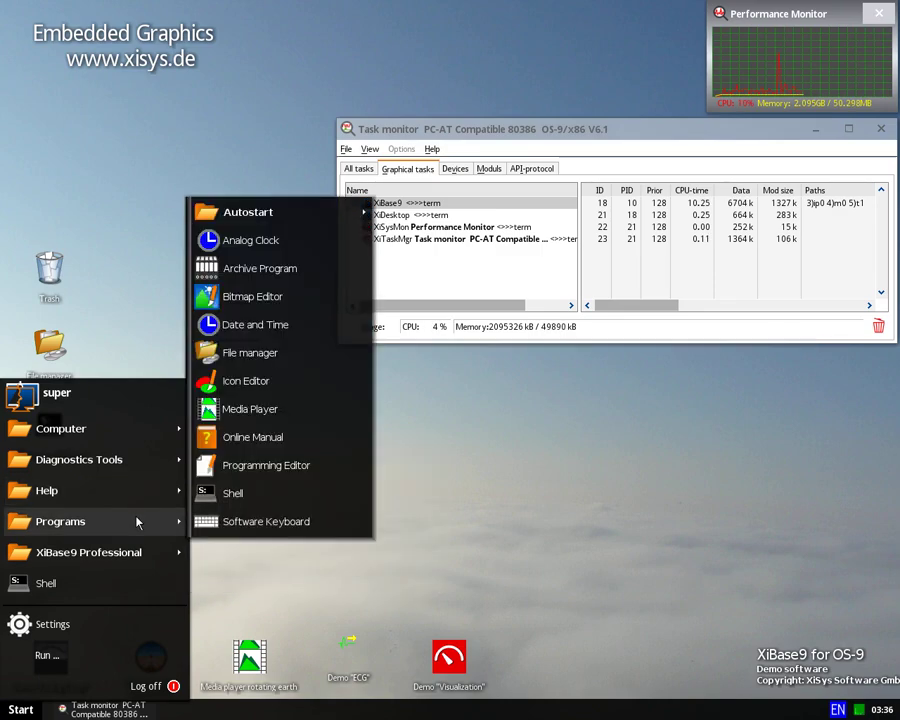
left_click(269, 251)
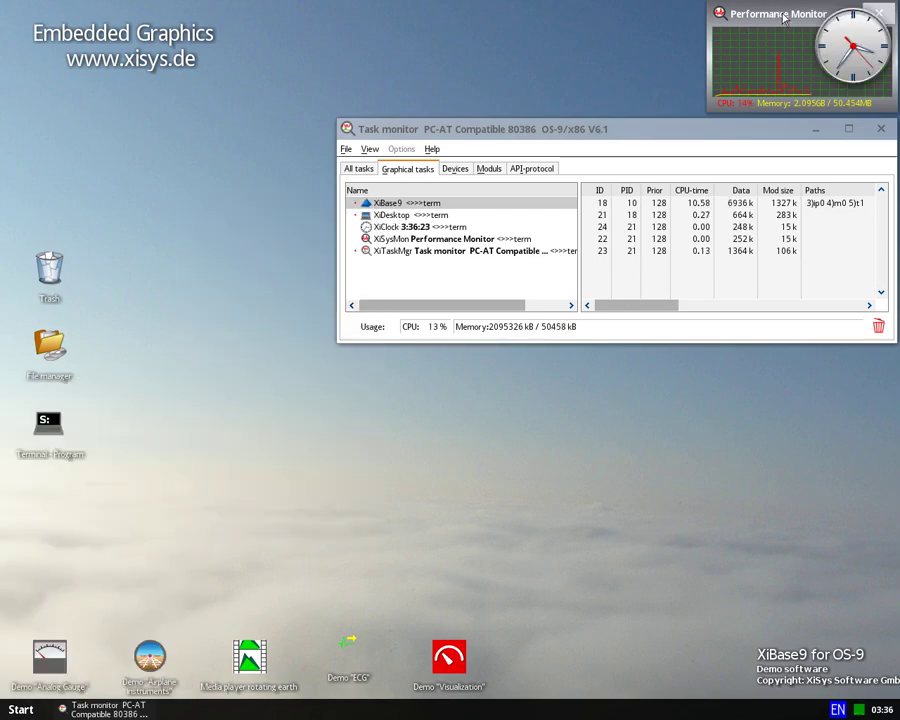
left_click_drag(786, 30, 648, 39)
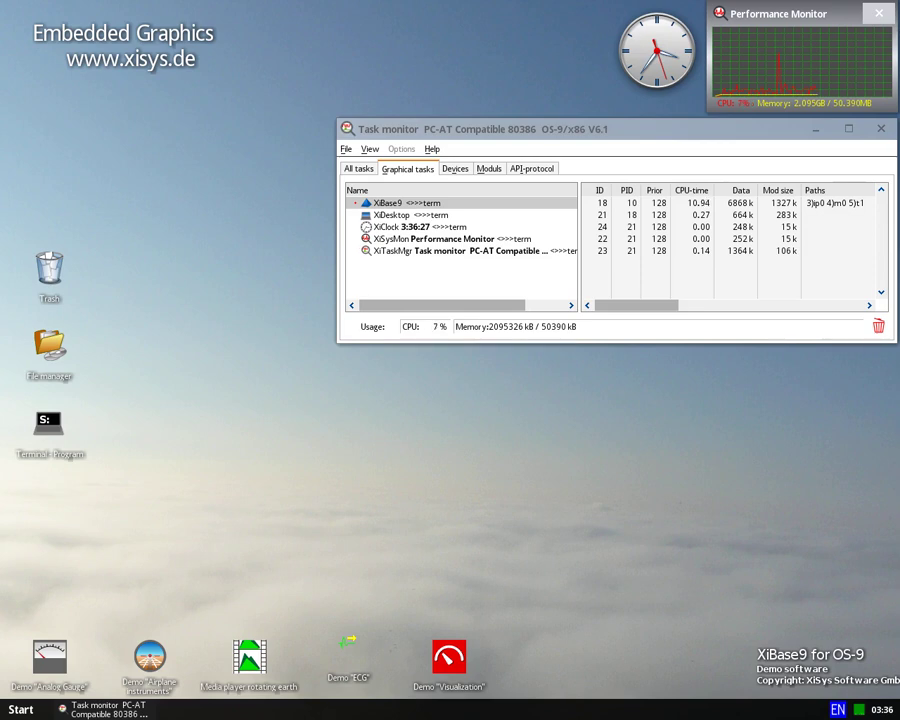
Open the Date and Time program, move its window below the Task monitor to view it, and close it.
left_click(12, 708)
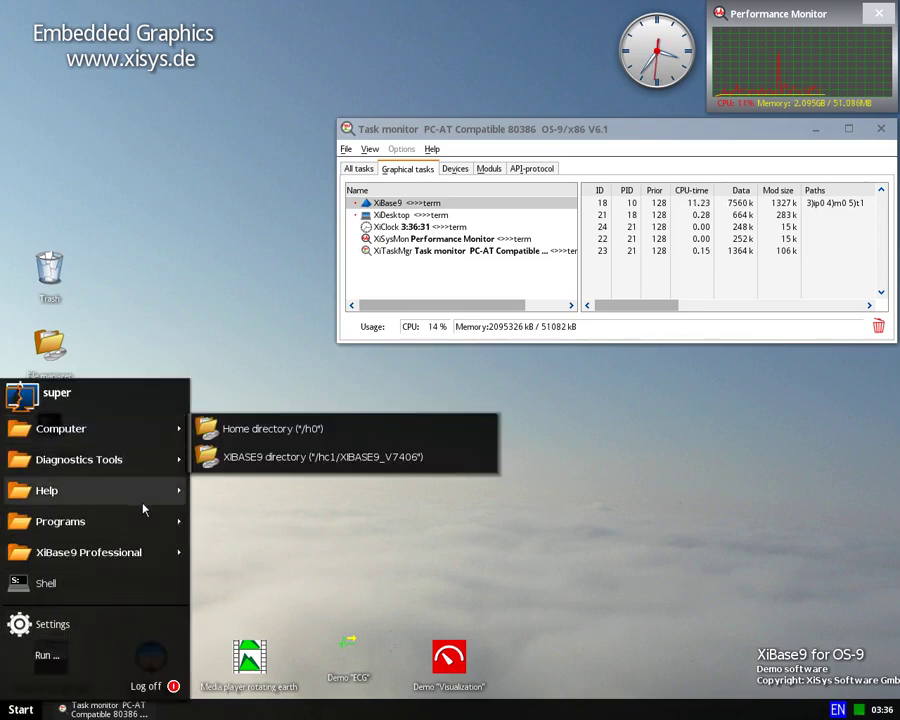
mouse_move(143, 520)
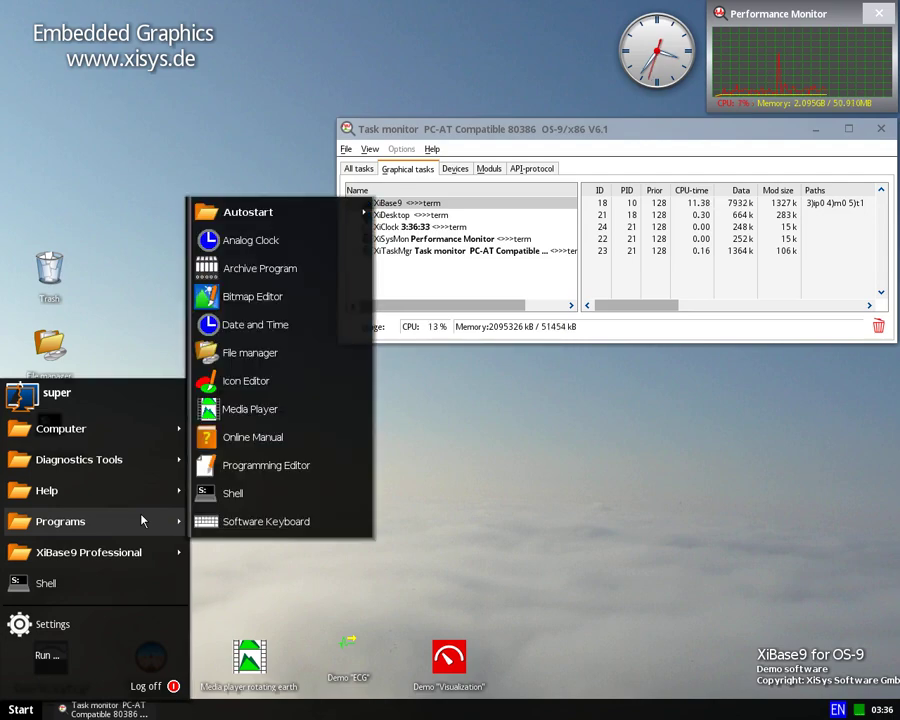
left_click(296, 325)
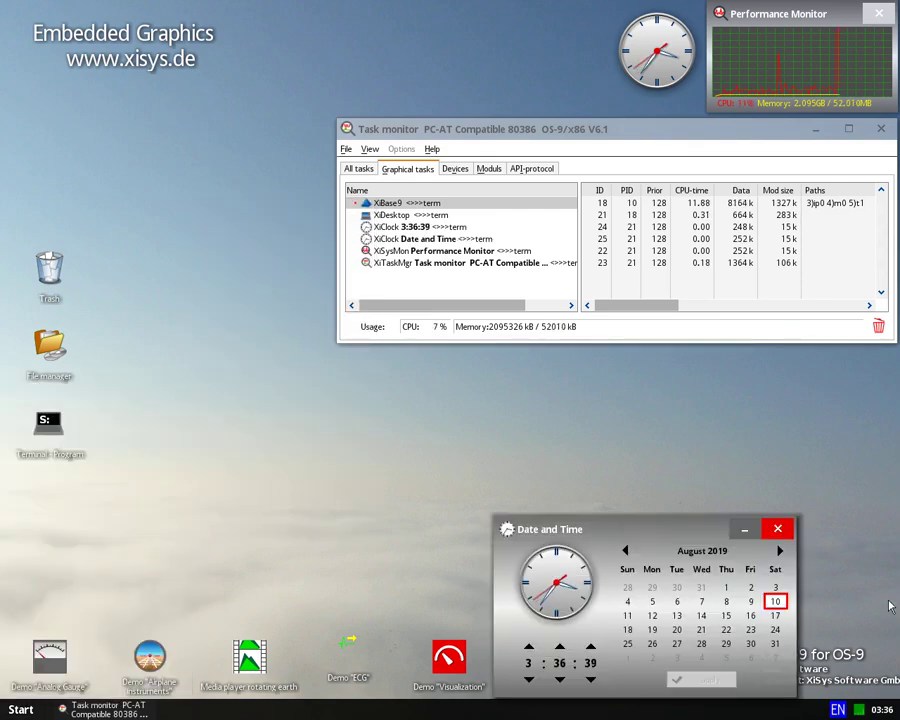
left_click_drag(657, 522, 627, 414)
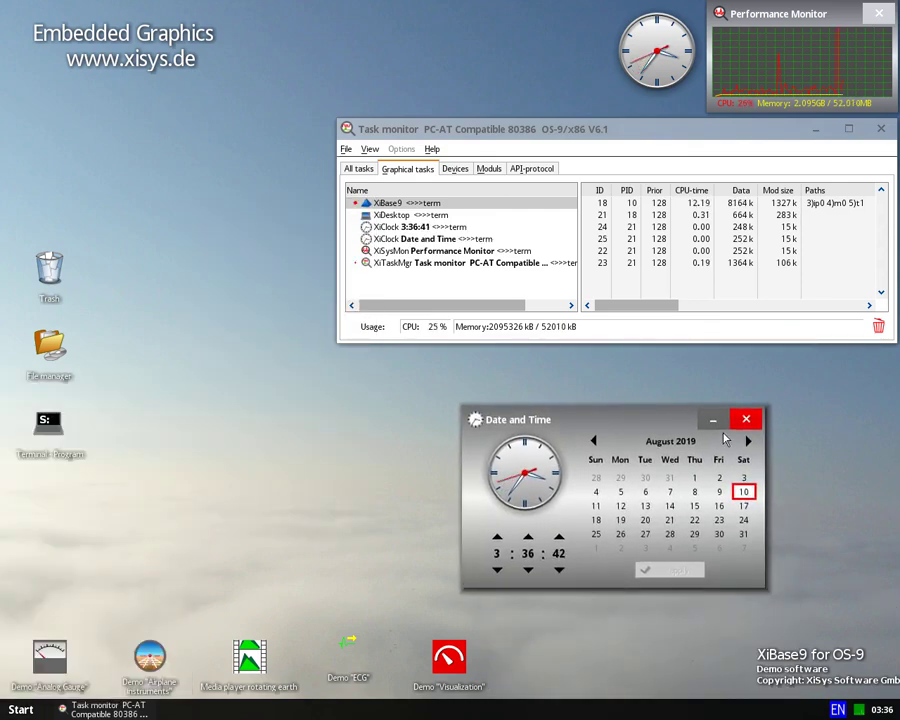
left_click(746, 418)
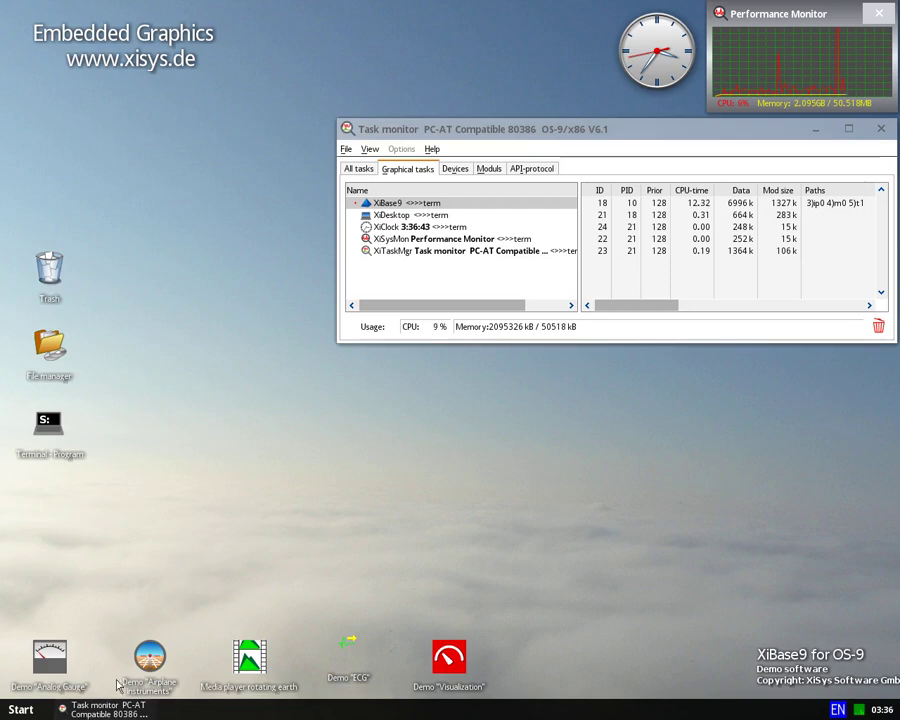
Start the File manager program and move its Devices window toward the middle of the desktop.
left_click(25, 707)
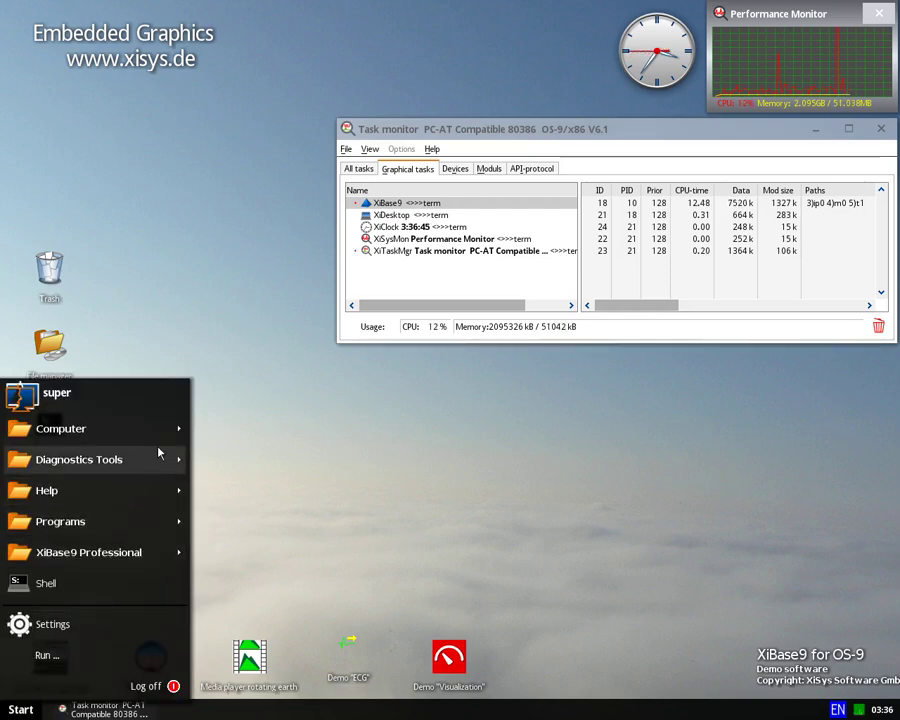
mouse_move(125, 526)
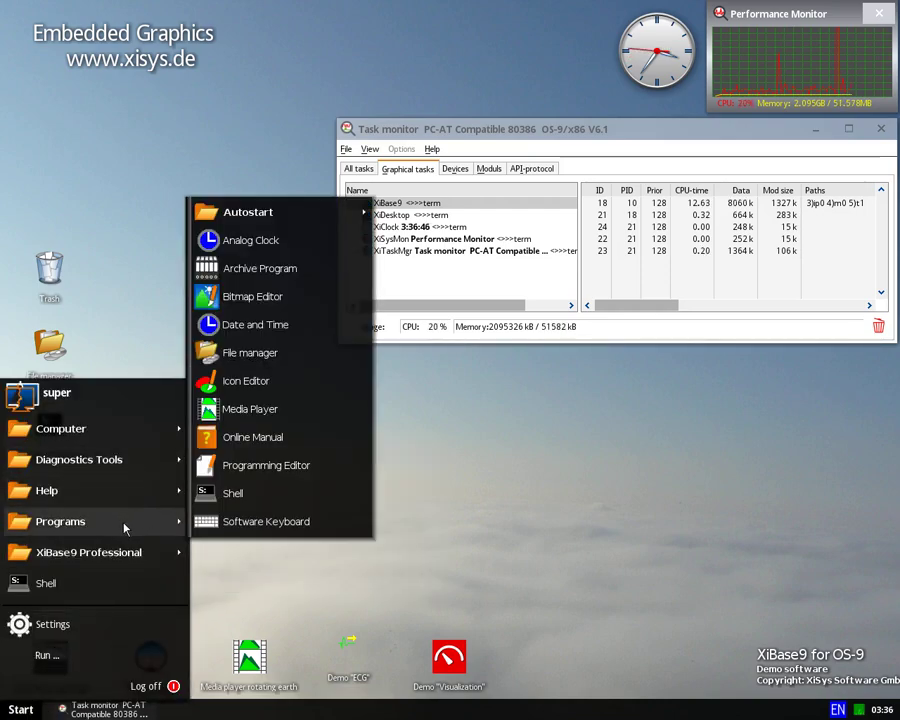
left_click(303, 352)
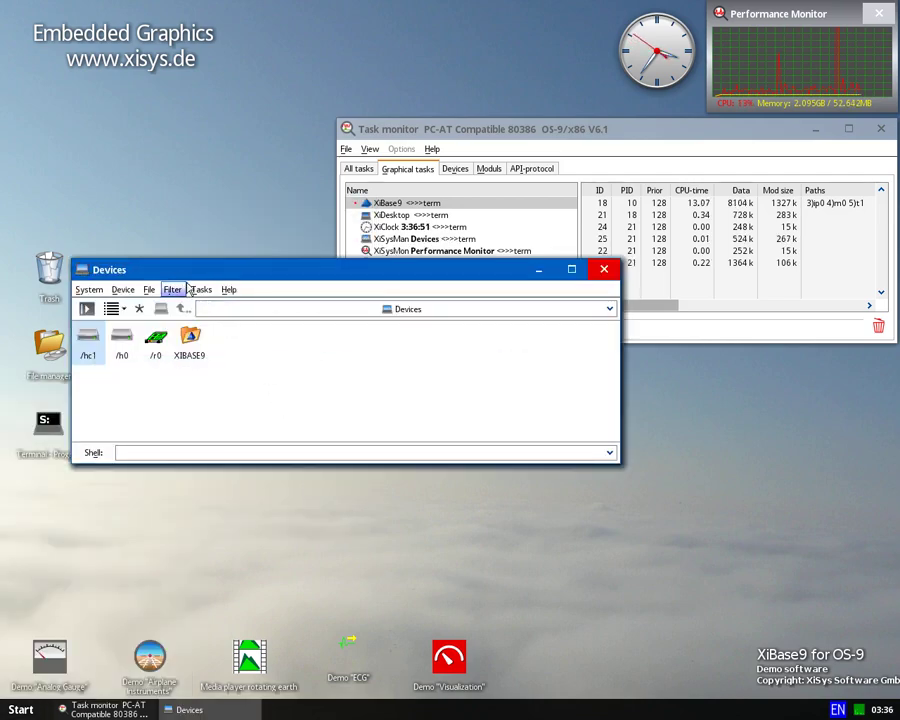
left_click_drag(195, 264, 292, 306)
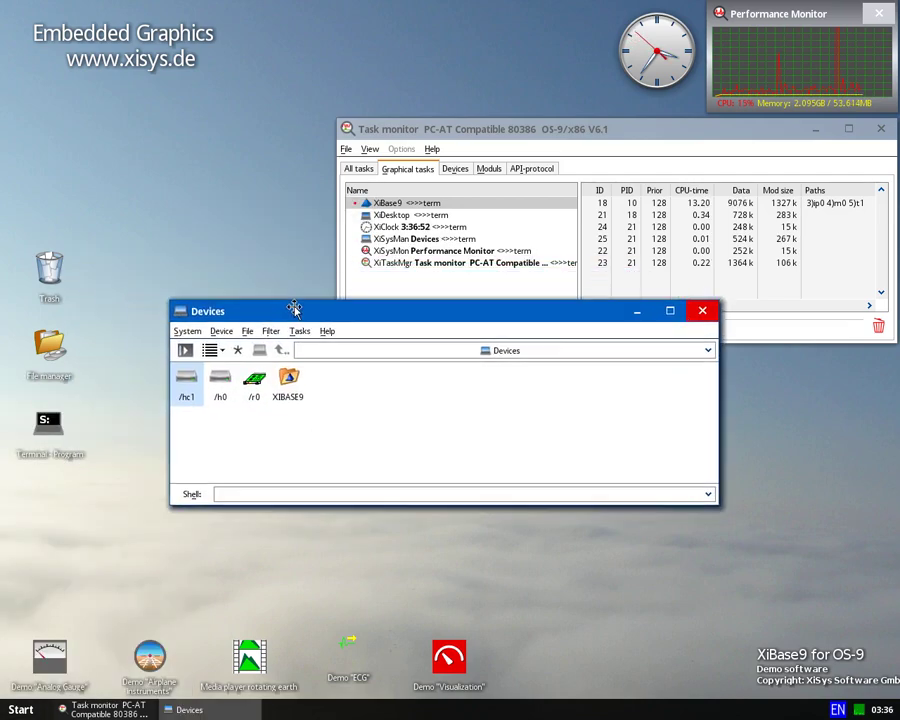
Review the File manager's properties for tasks, pictures and additional options, and close them.
left_click(200, 331)
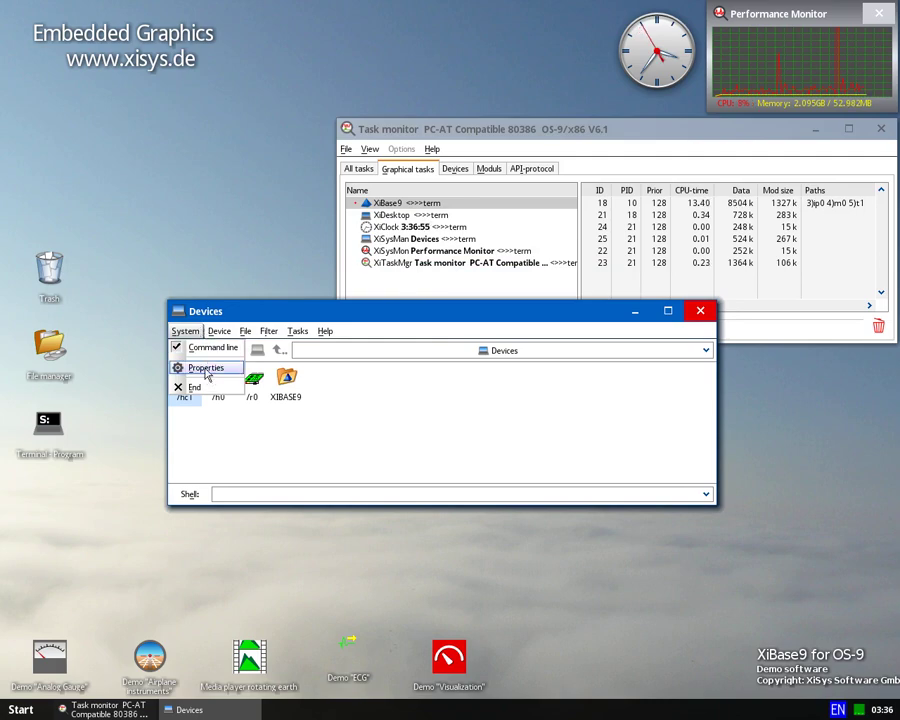
left_click(205, 369)
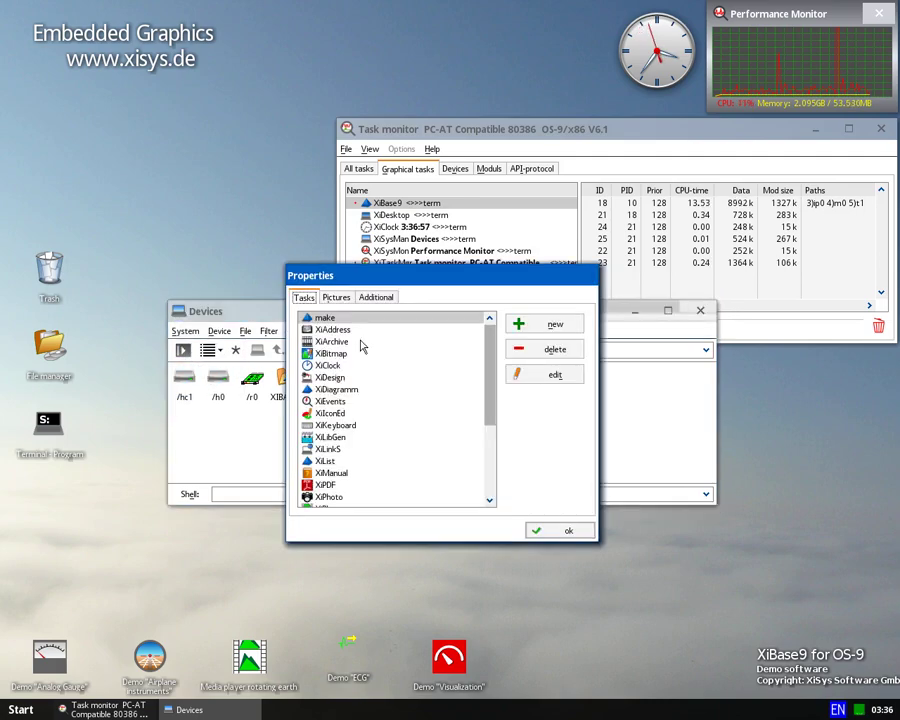
left_click(338, 297)
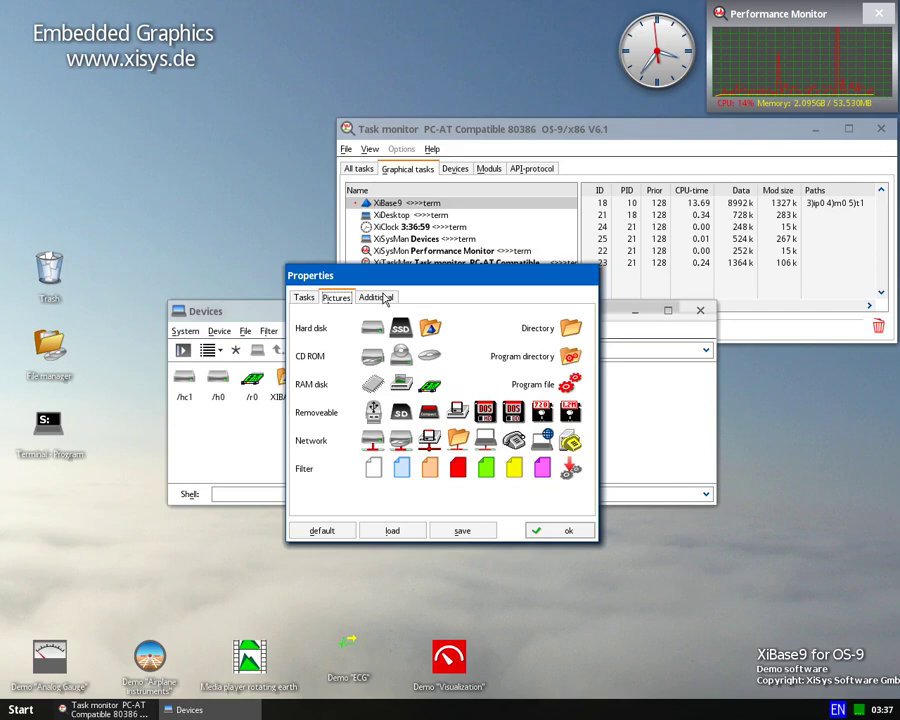
left_click(377, 297)
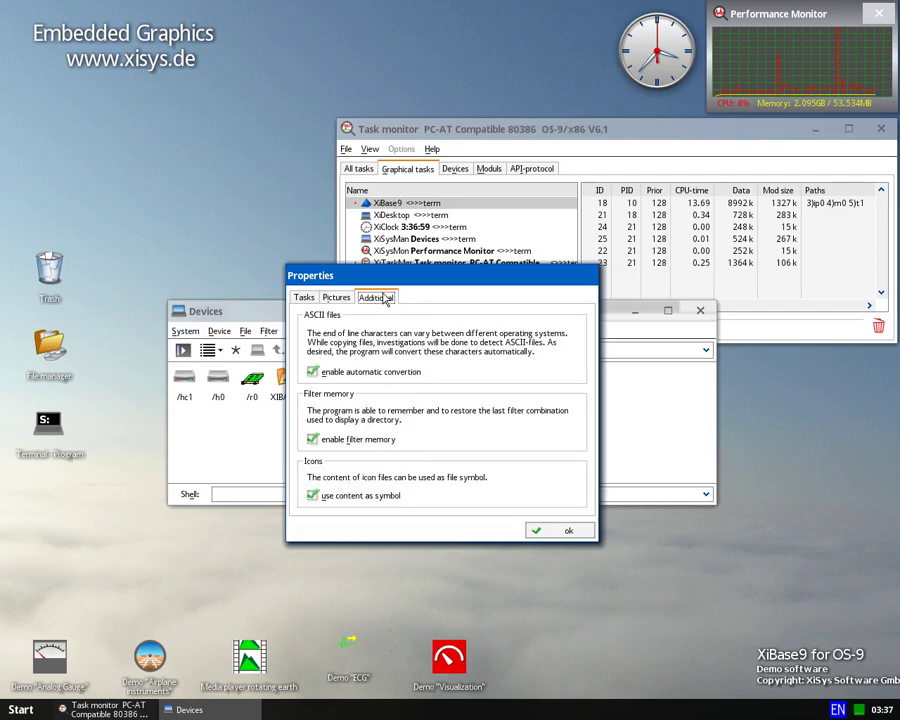
left_click(561, 528)
Look over the File manager's device and filter commands, and open the super directory on the /h0 device.
left_click(219, 331)
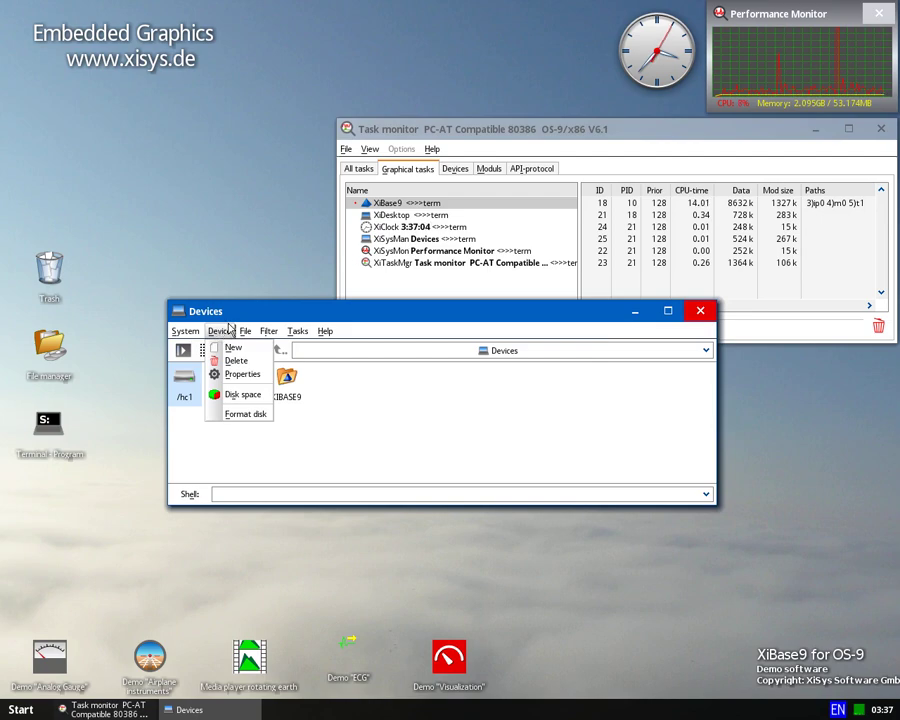
mouse_move(251, 331)
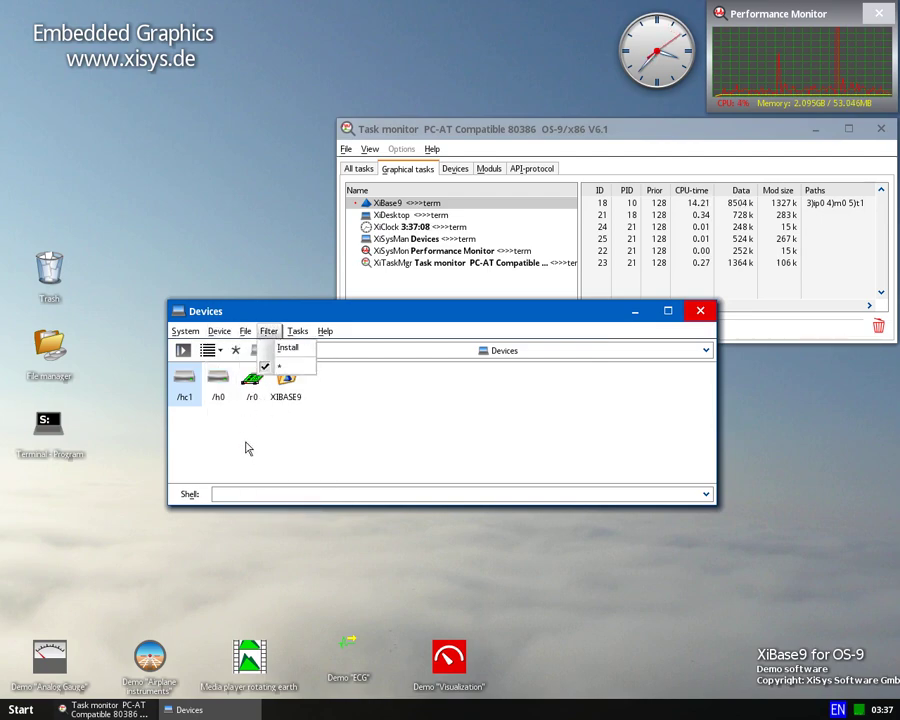
double_click(219, 379)
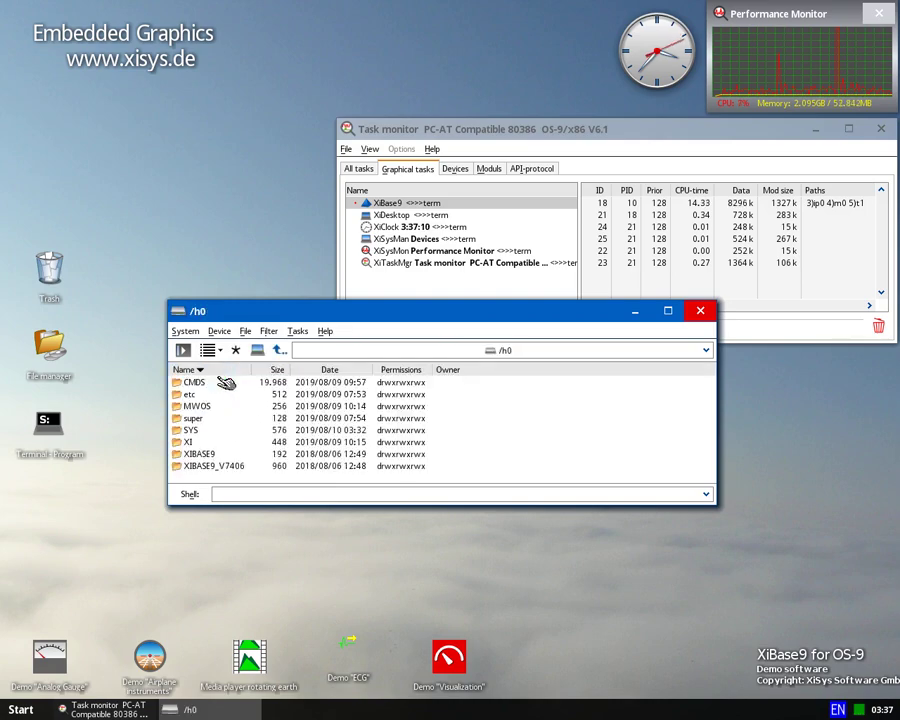
double_click(200, 418)
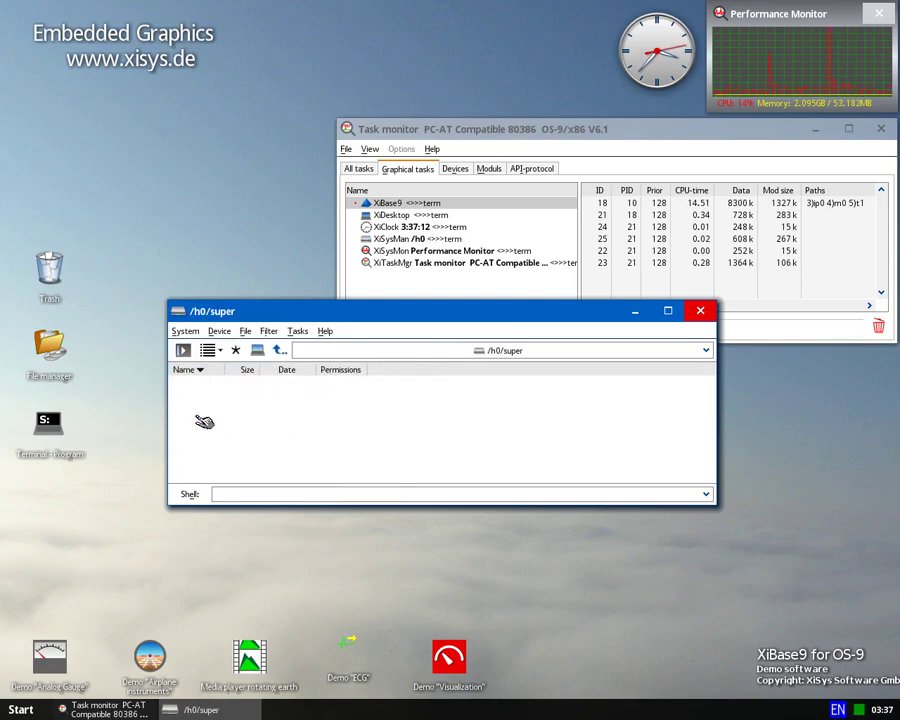
Make a new directory named newdir in /h0/super and close the File manager.
left_click(245, 331)
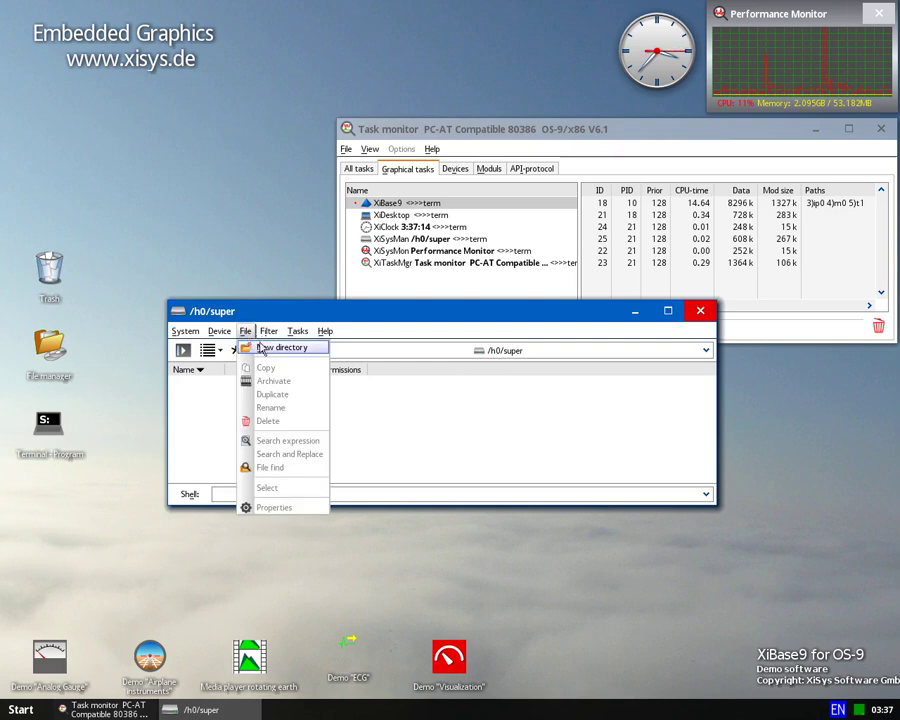
left_click(262, 347)
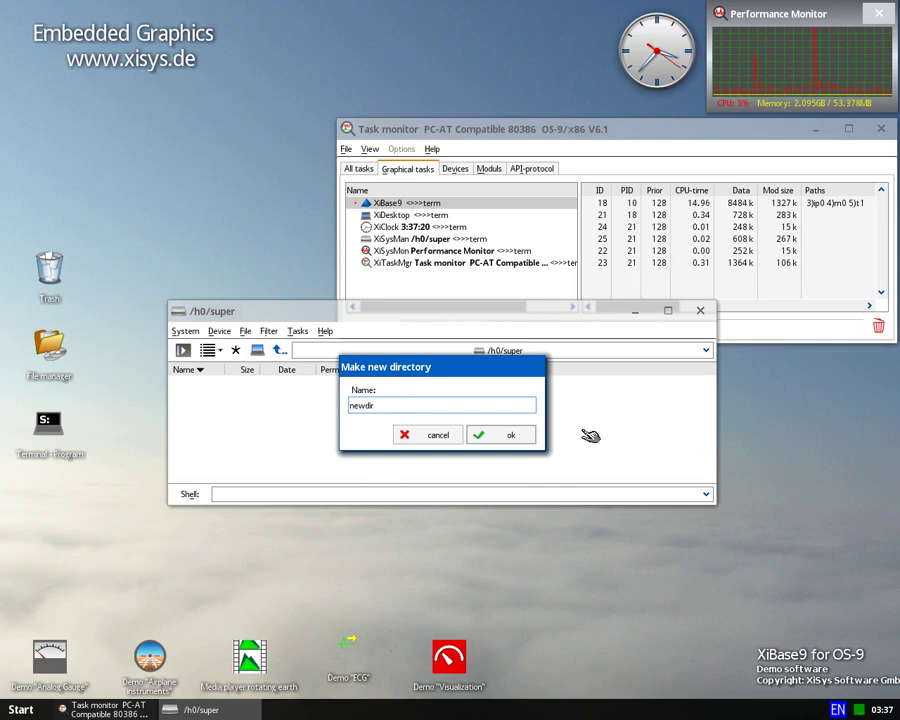
left_click(522, 436)
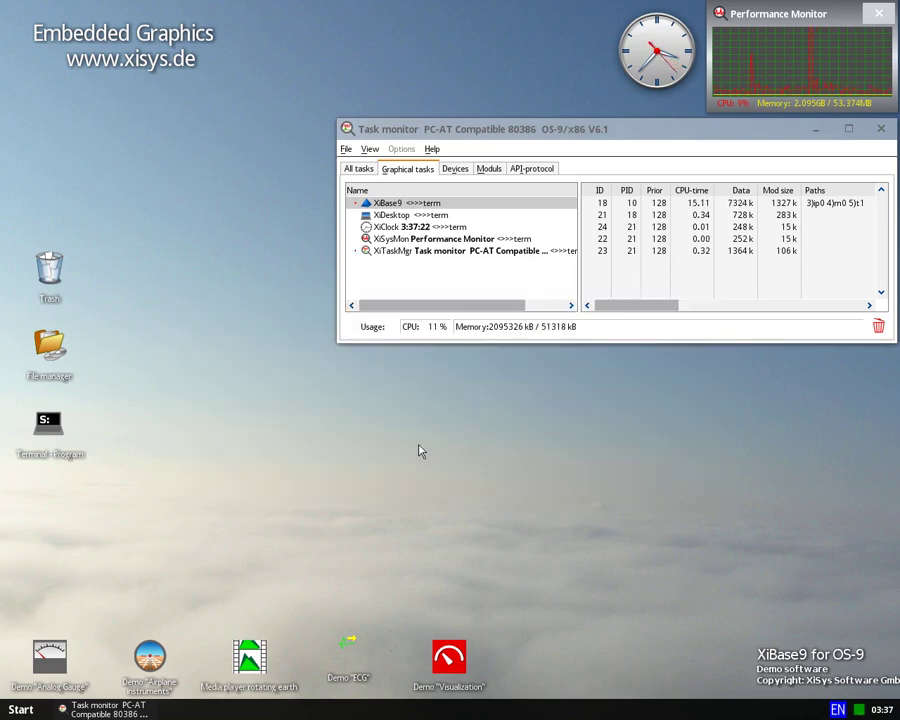
Start the Icon Editor, draw a black freehand scribble on the empty grid, and close it without saving.
left_click(38, 708)
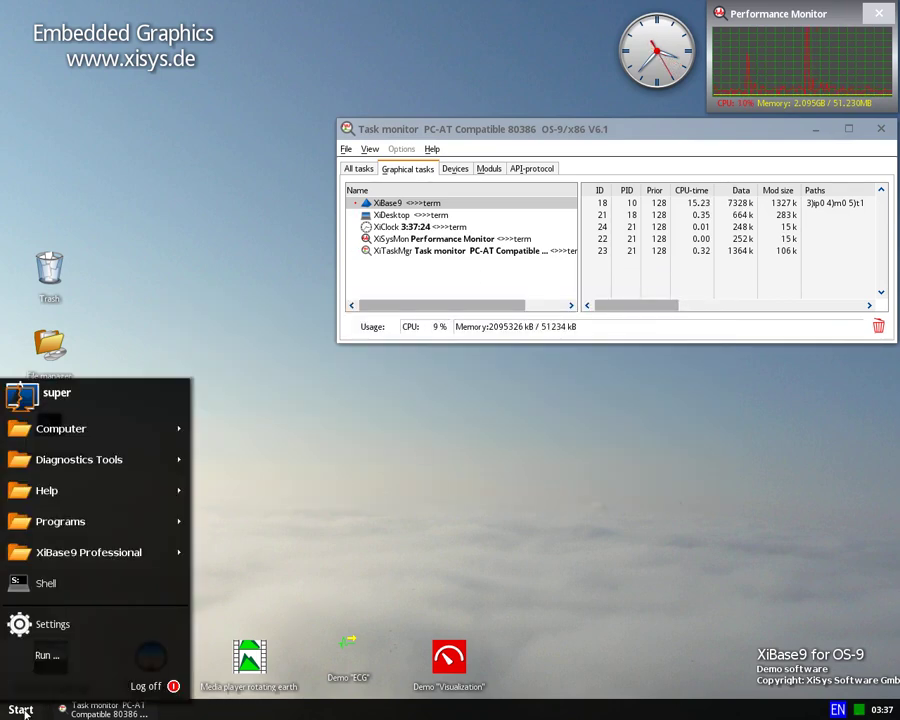
mouse_move(99, 522)
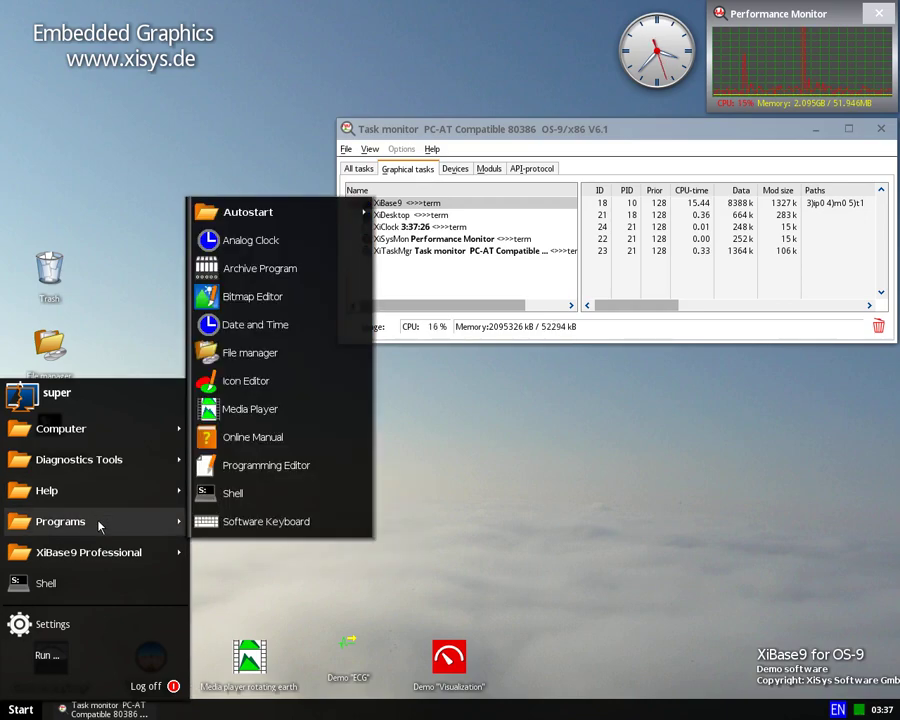
left_click(297, 381)
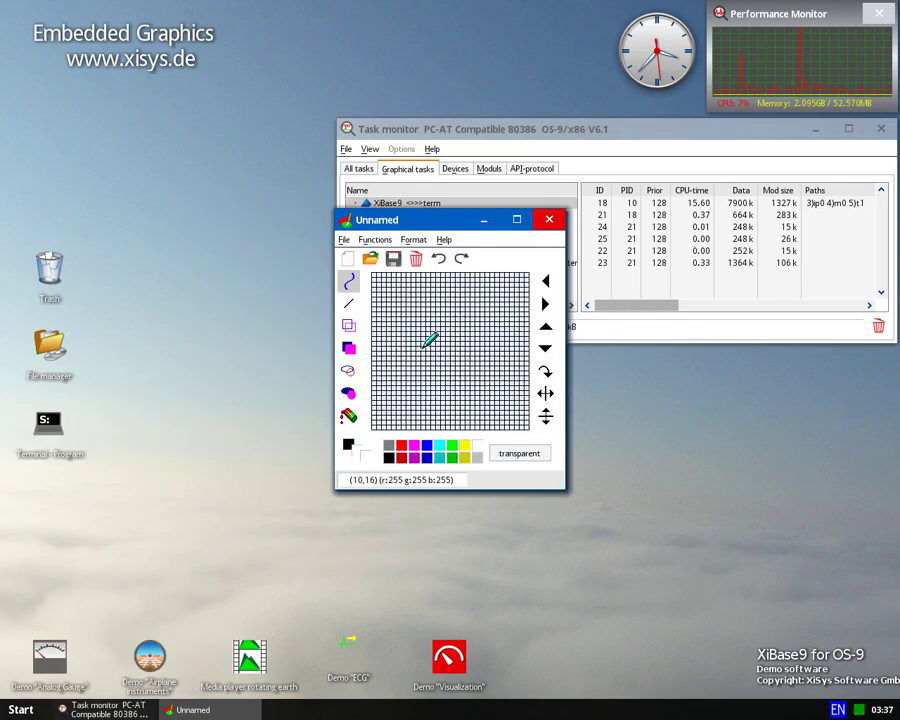
mouse_move(408, 342)
left_mouse_down()
mouse_move(427, 354)
mouse_move(459, 302)
mouse_move(450, 335)
mouse_move(410, 380)
mouse_move(485, 340)
mouse_move(491, 296)
left_mouse_up()
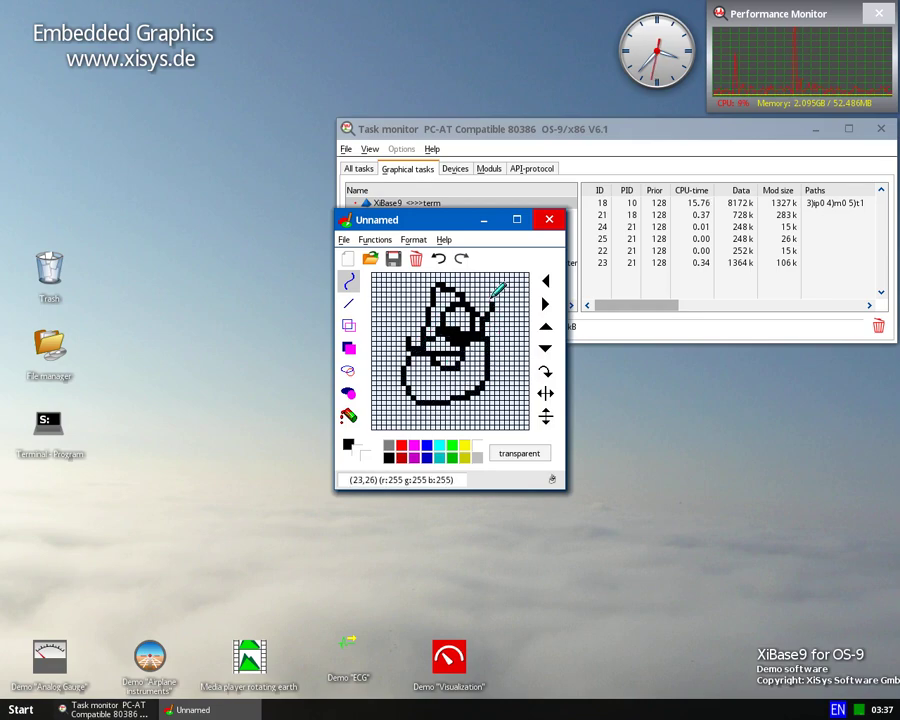
left_click(549, 219)
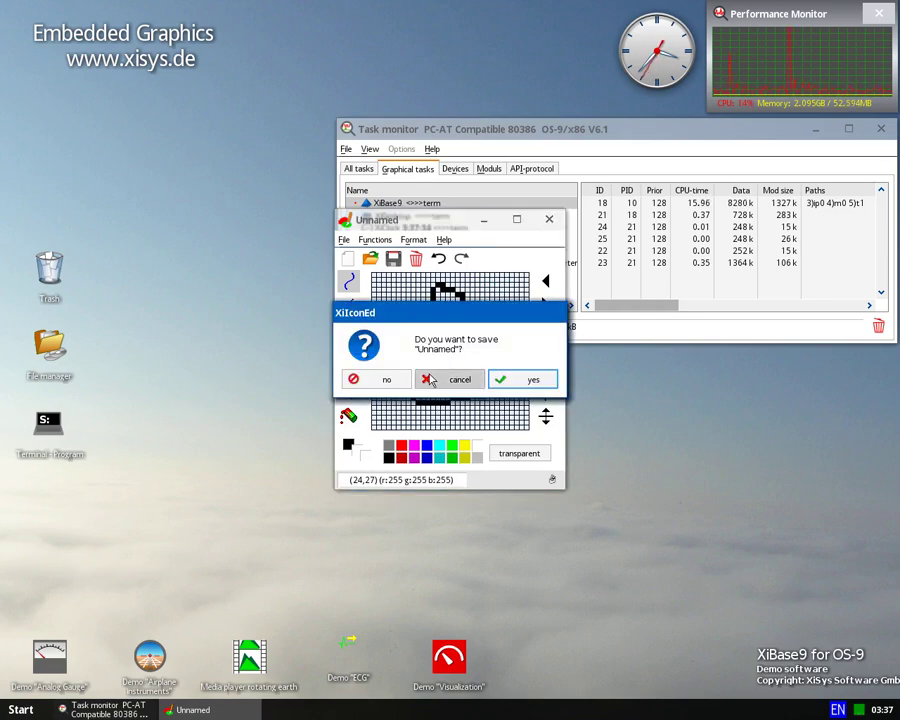
left_click(381, 381)
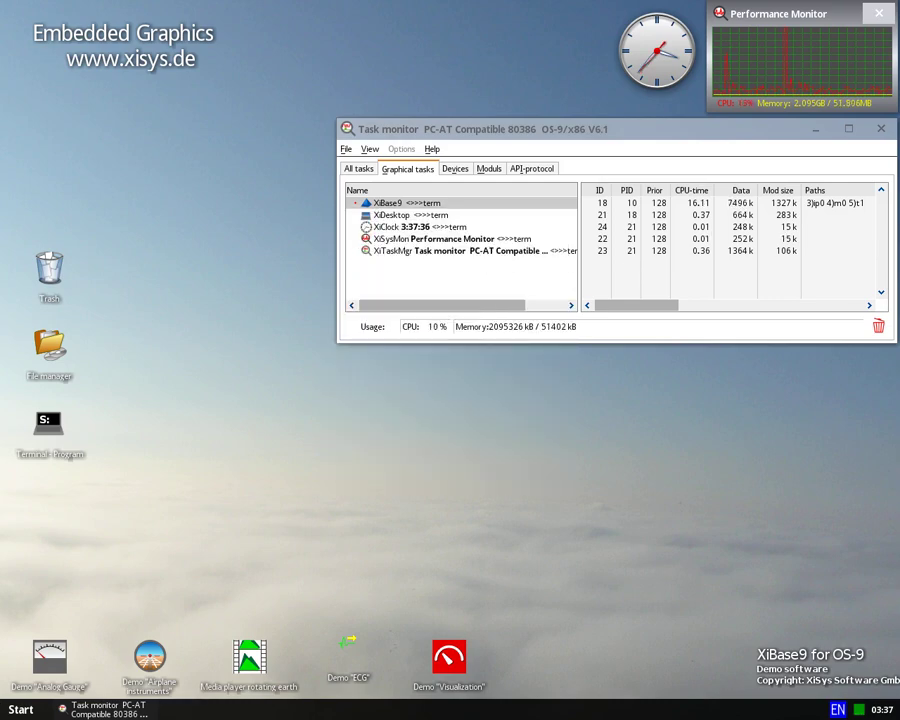
Start the Programming Editor, view its version information, and close the editor.
left_click(12, 707)
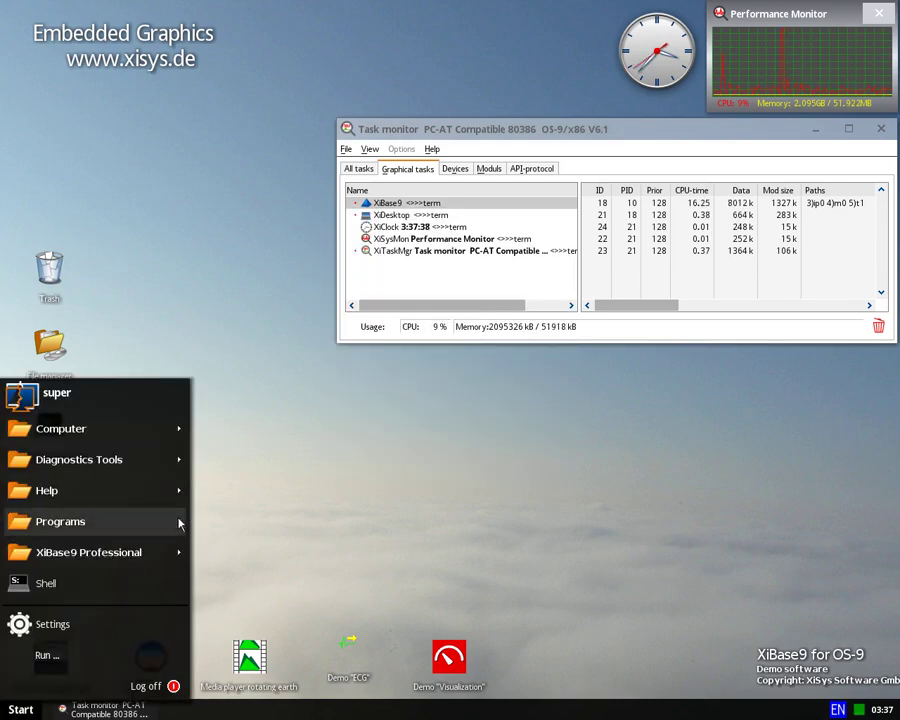
left_click(160, 522)
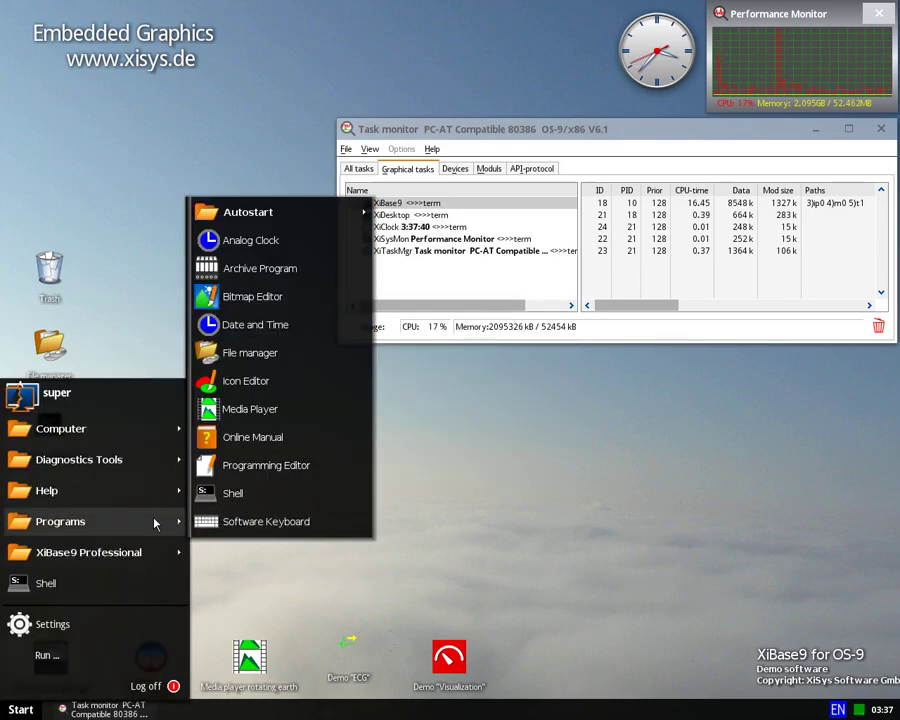
left_click(298, 462)
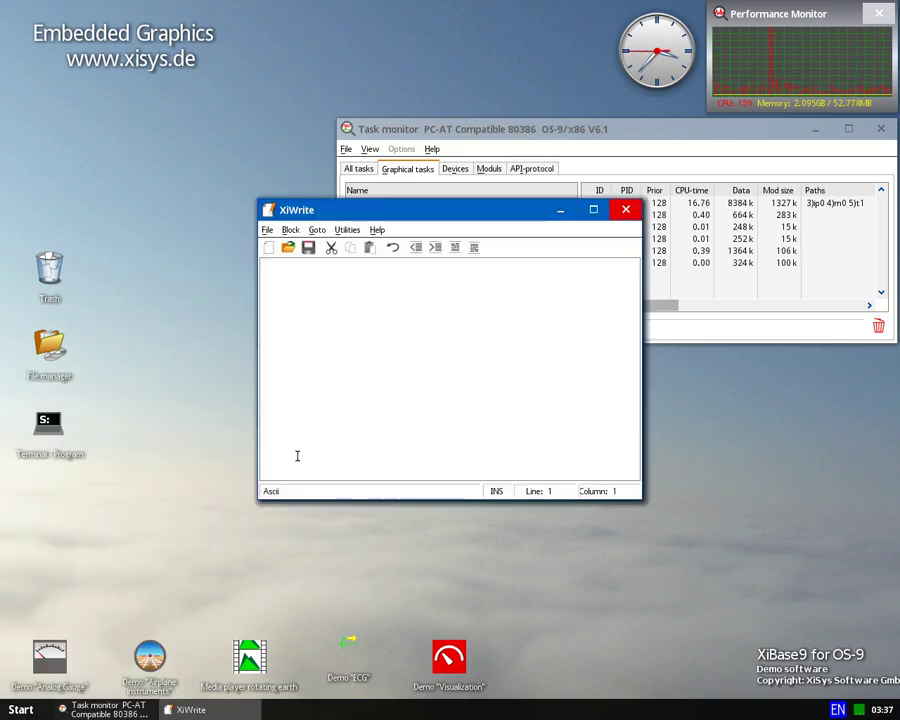
left_click(377, 229)
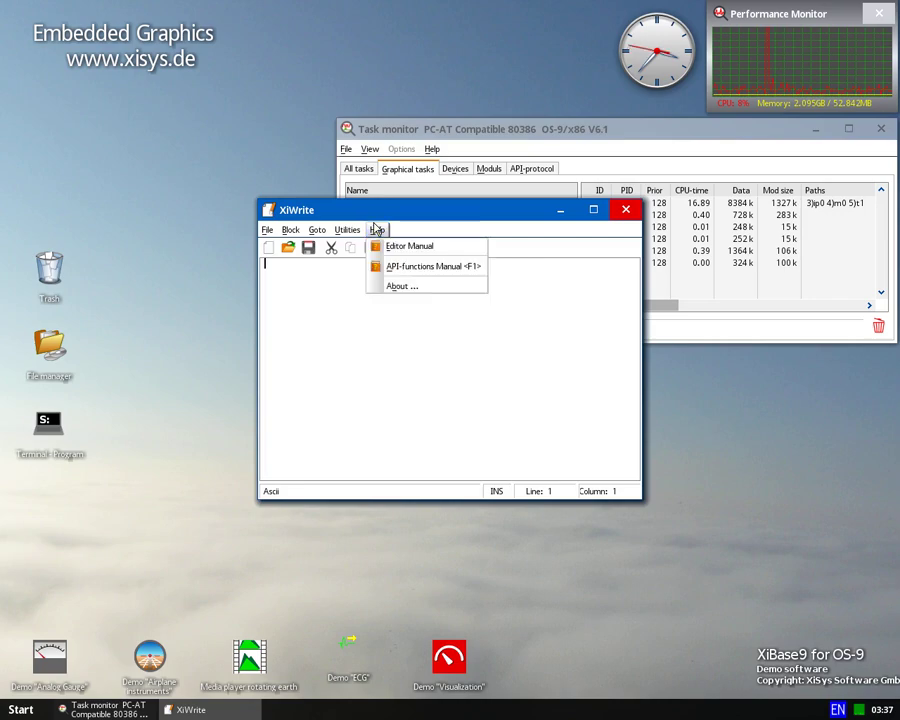
left_click(402, 285)
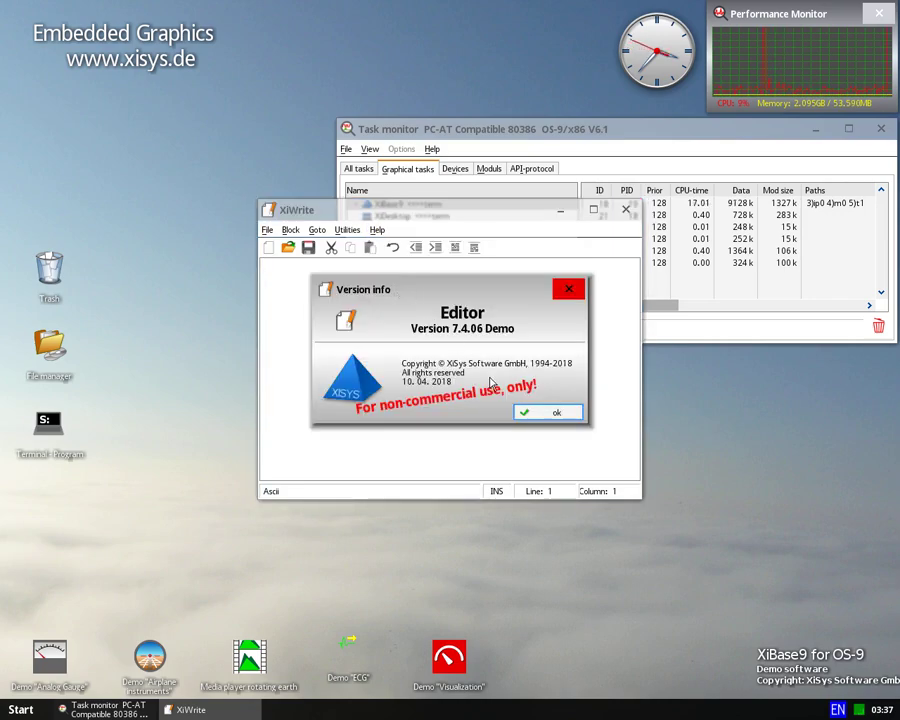
left_click(530, 410)
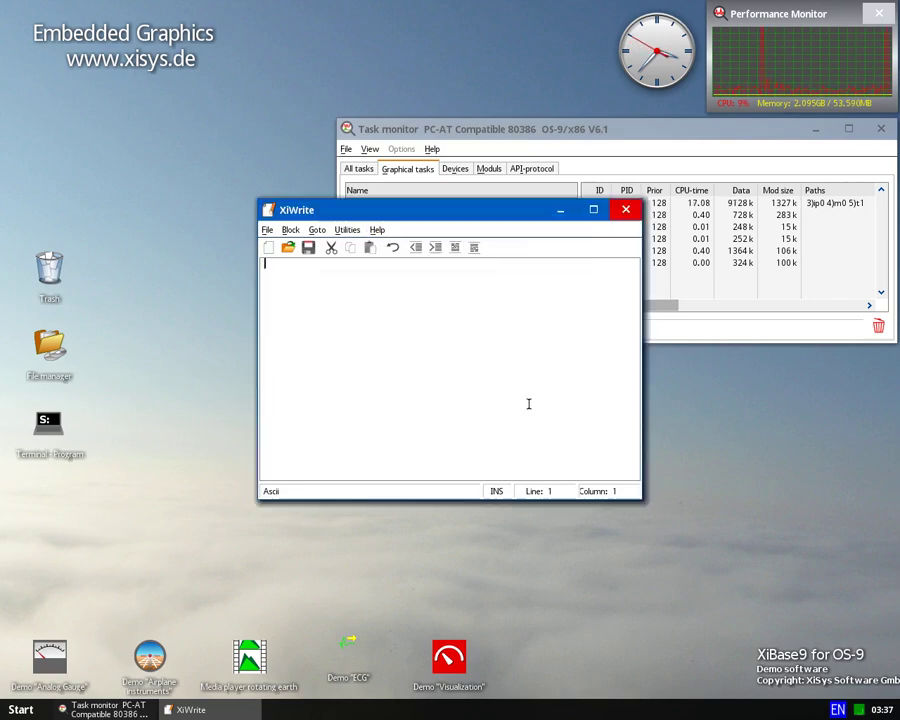
left_click(636, 212)
Start the Shell program and print the current working directory with pd.
left_click(19, 709)
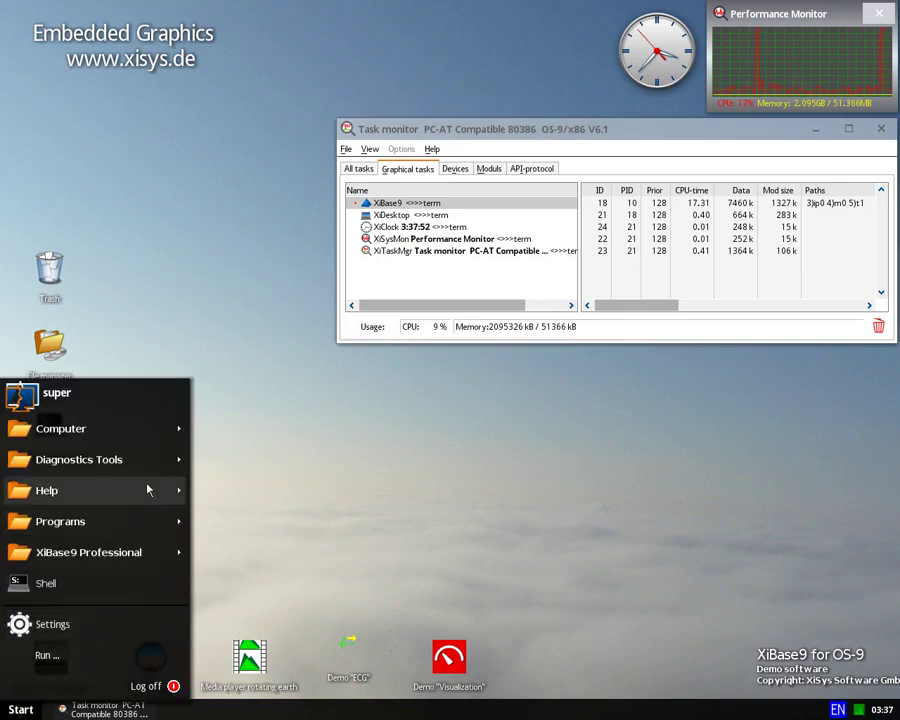
mouse_move(143, 523)
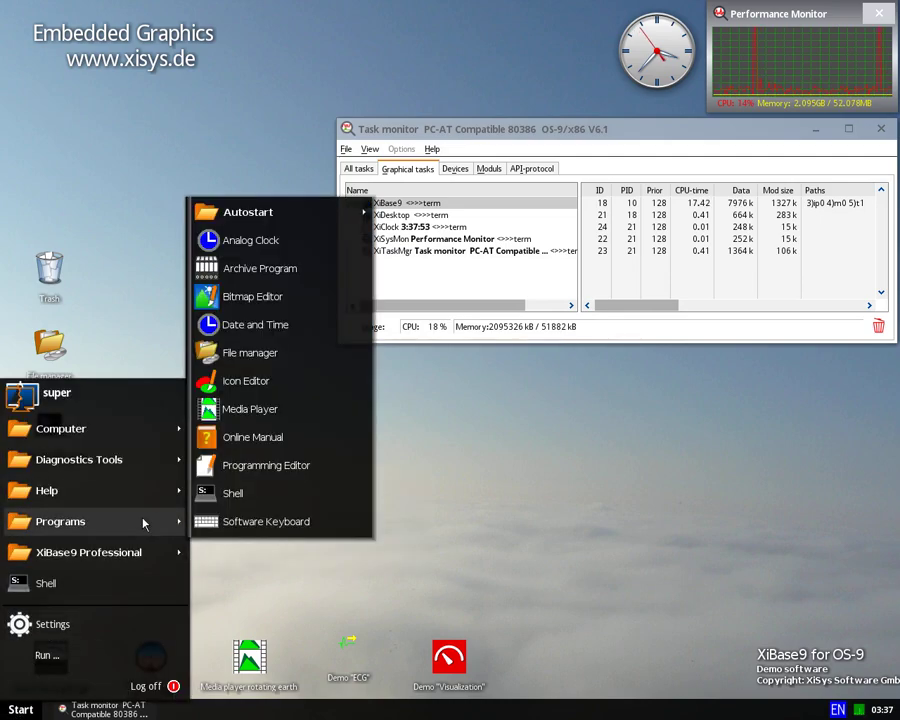
left_click(351, 493)
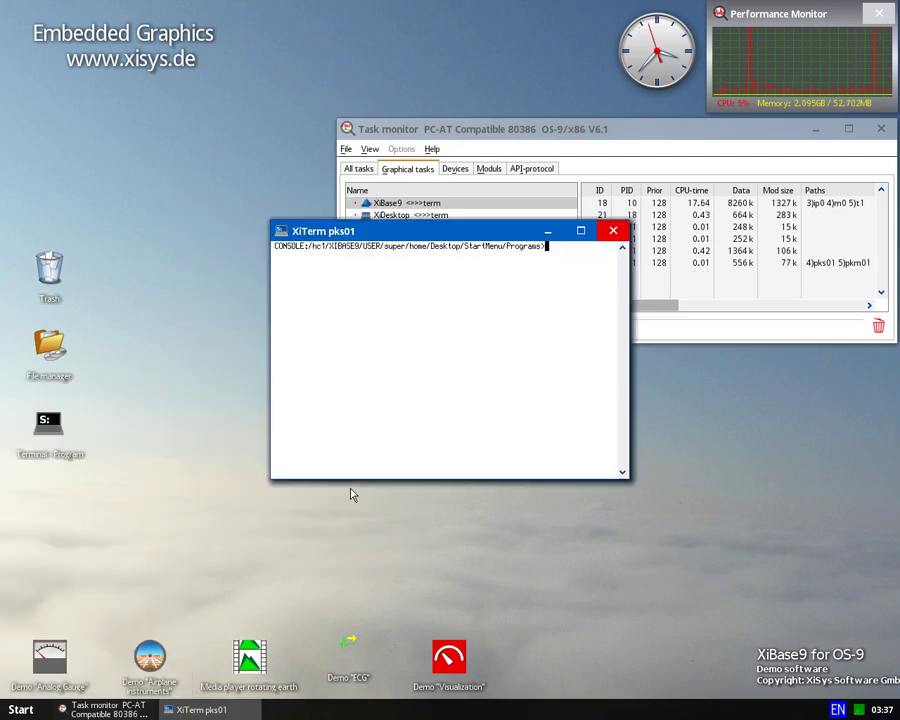
type("pd")
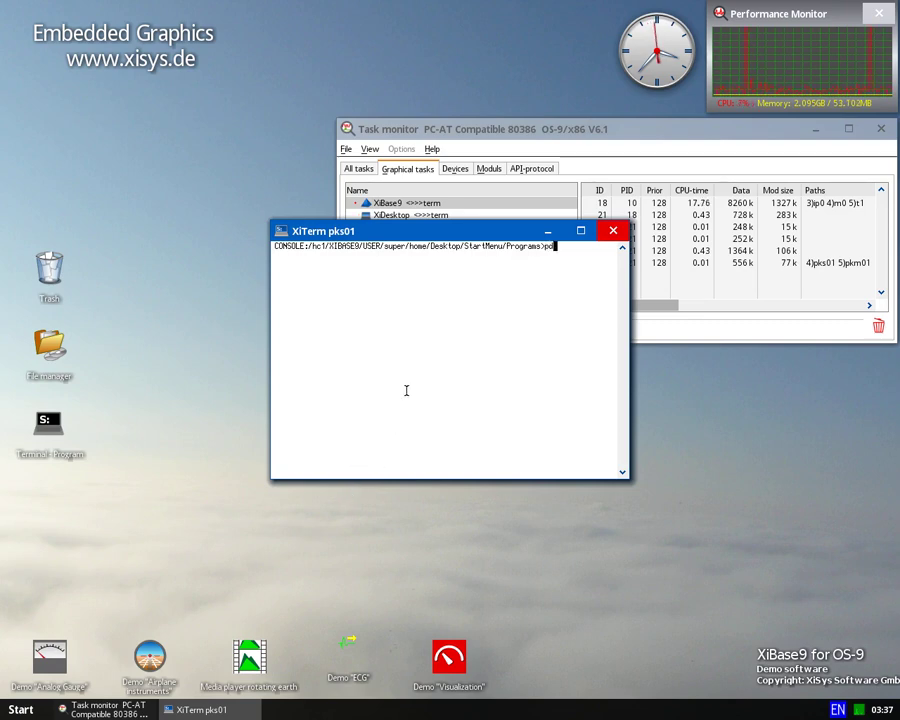
key("Return")
Move up the directory tree to /hc1/XIBASE9 with the commands cd .. and cd ......
type("cd ..")
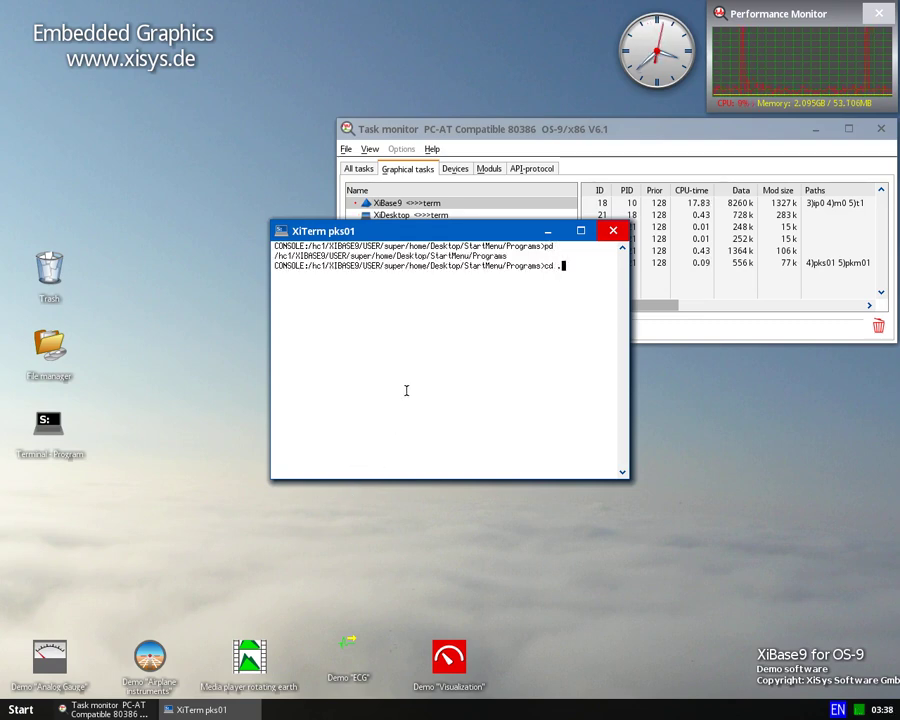
key("Return")
type("cd ......")
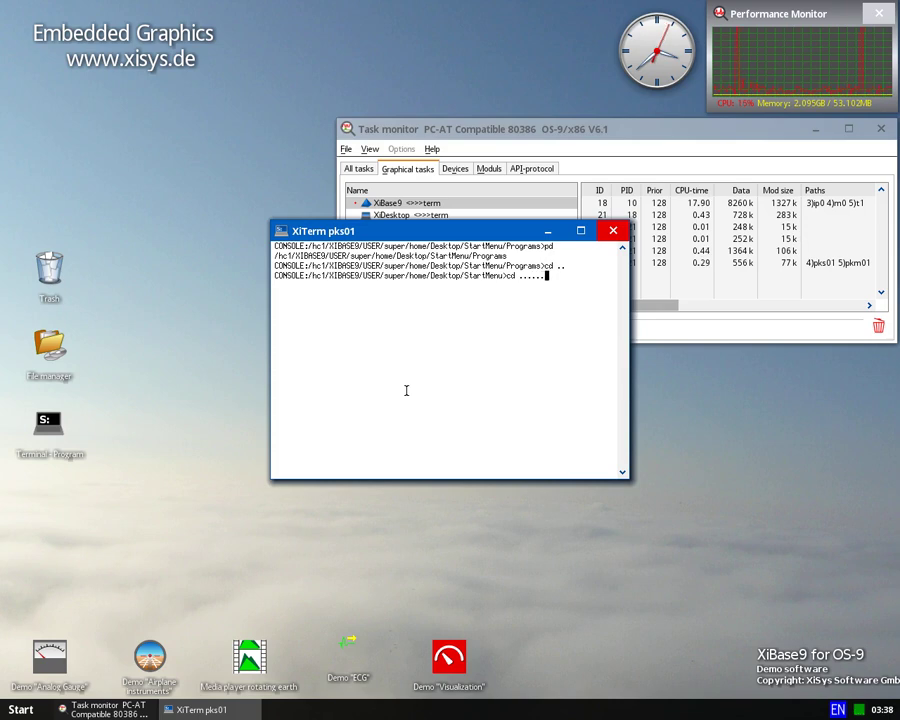
key("Return")
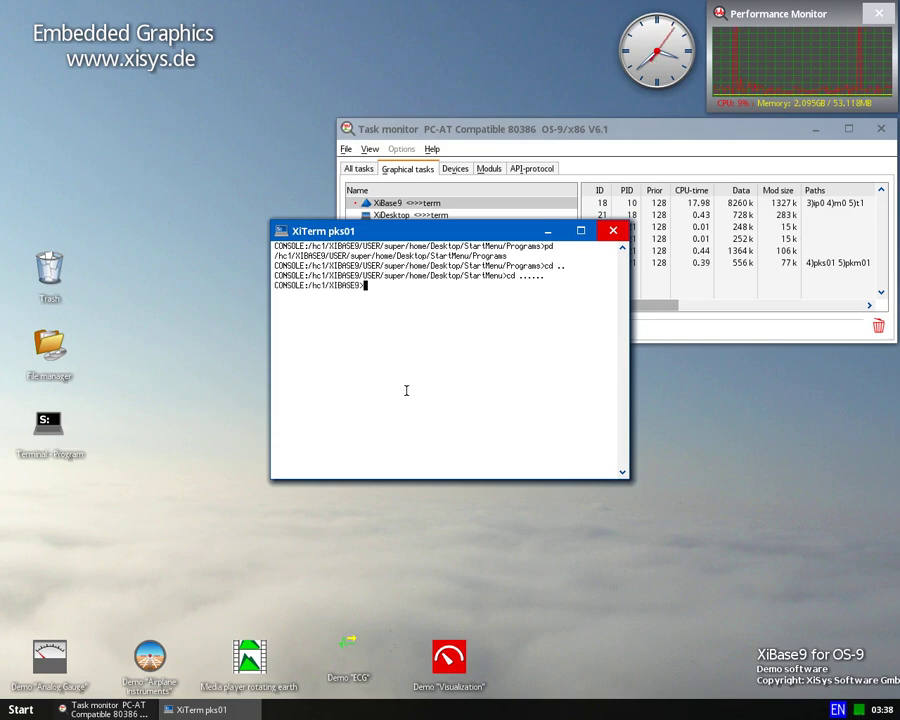
List the contents of /hc1/XIBASE9 with dir, and list them in extended form with dir -e.
key("Return")
type("dir -e")
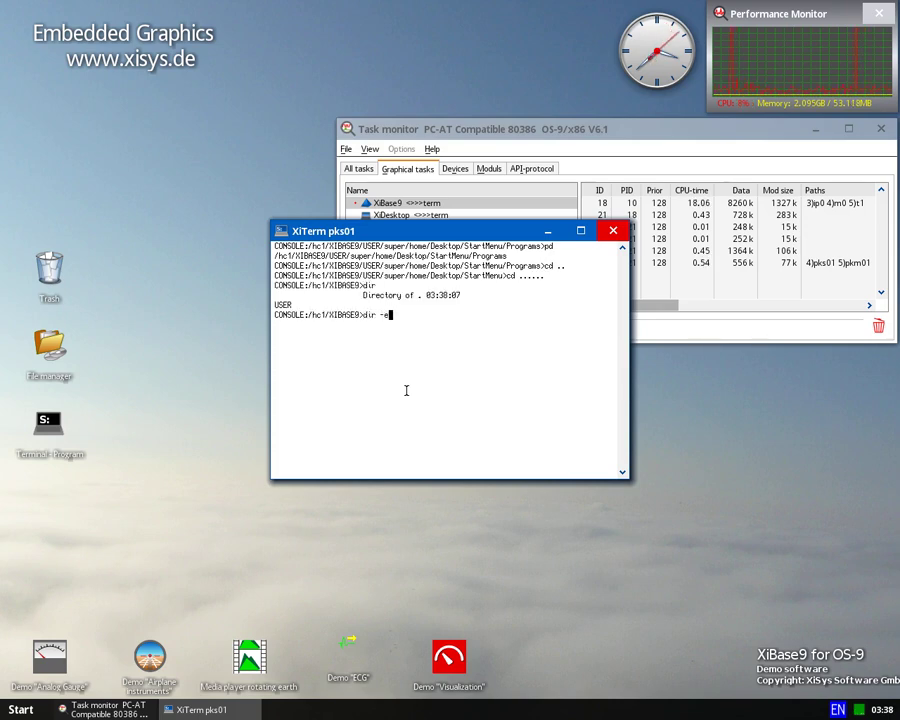
key("Return")
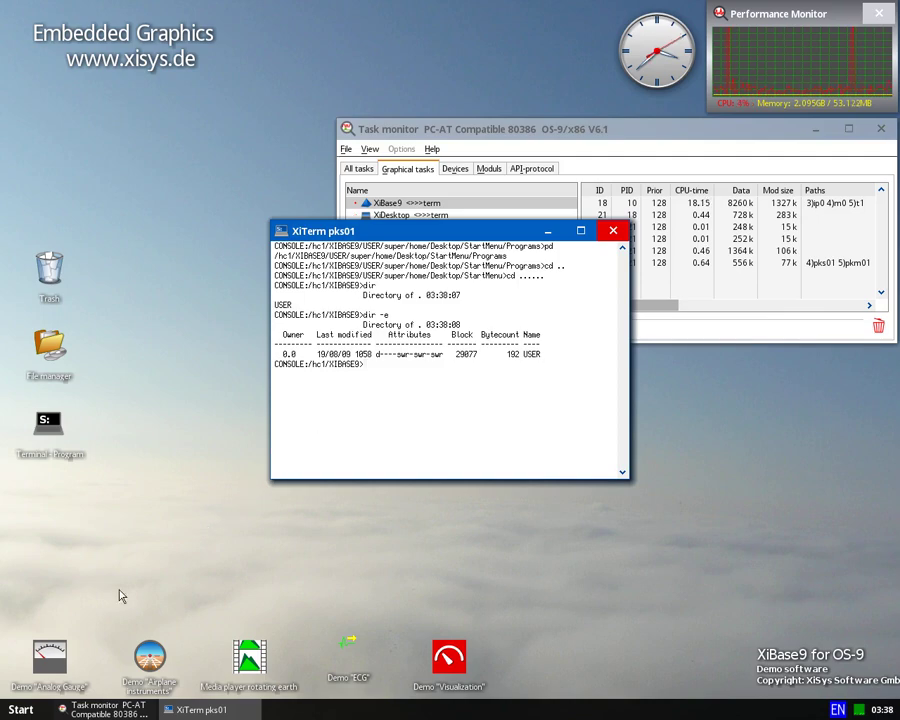
Start the XiBase9 Professional example Demo "Airplane instruments" and move its window to the desktop's upper-left corner.
left_click(20, 709)
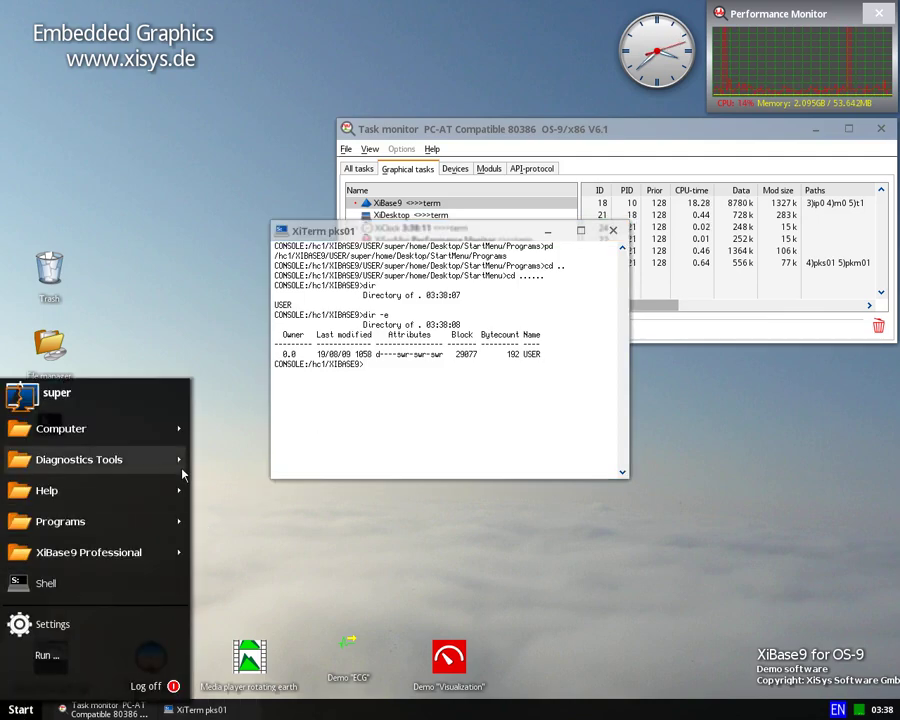
mouse_move(166, 510)
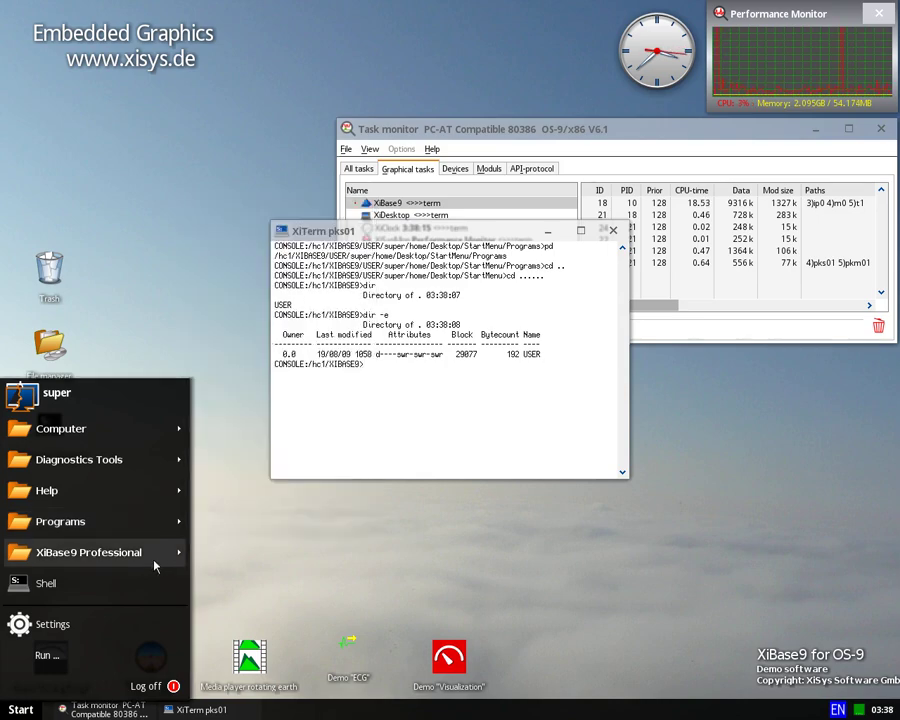
mouse_move(157, 558)
mouse_move(271, 383)
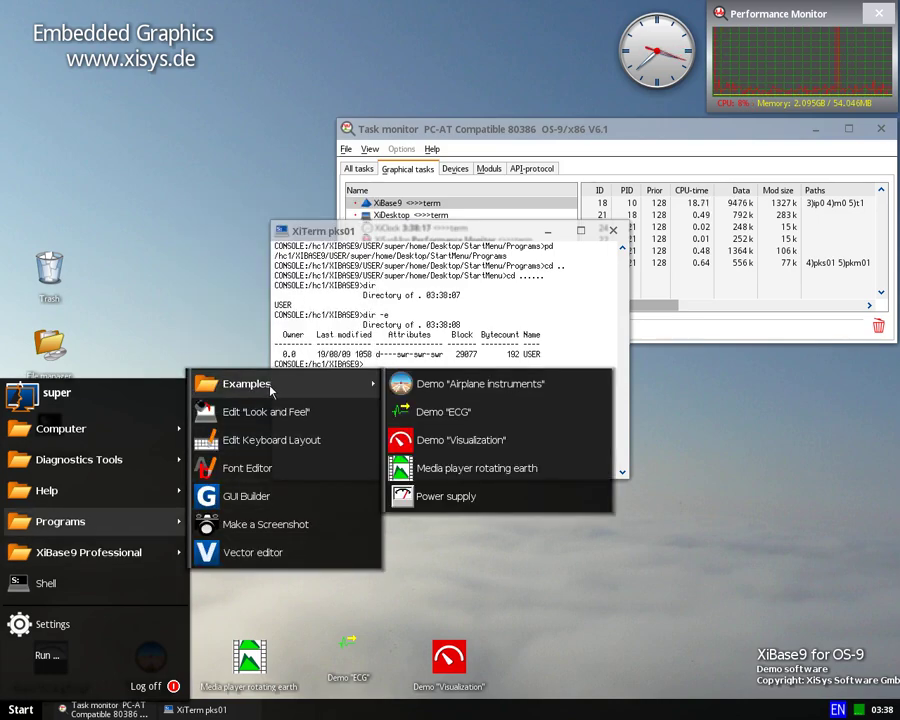
left_click(461, 380)
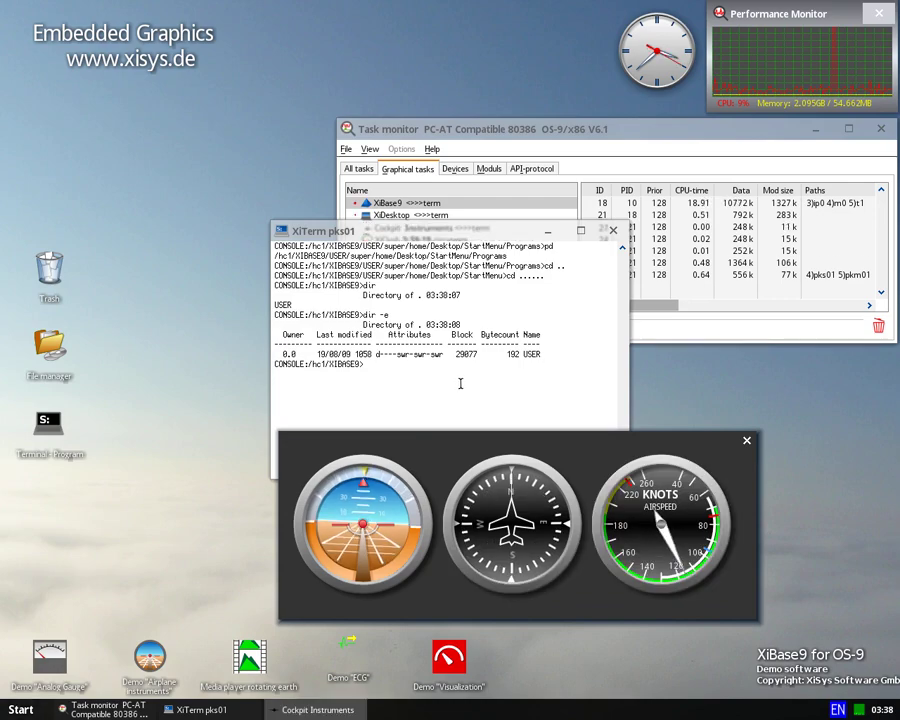
left_click_drag(412, 444, 165, 26)
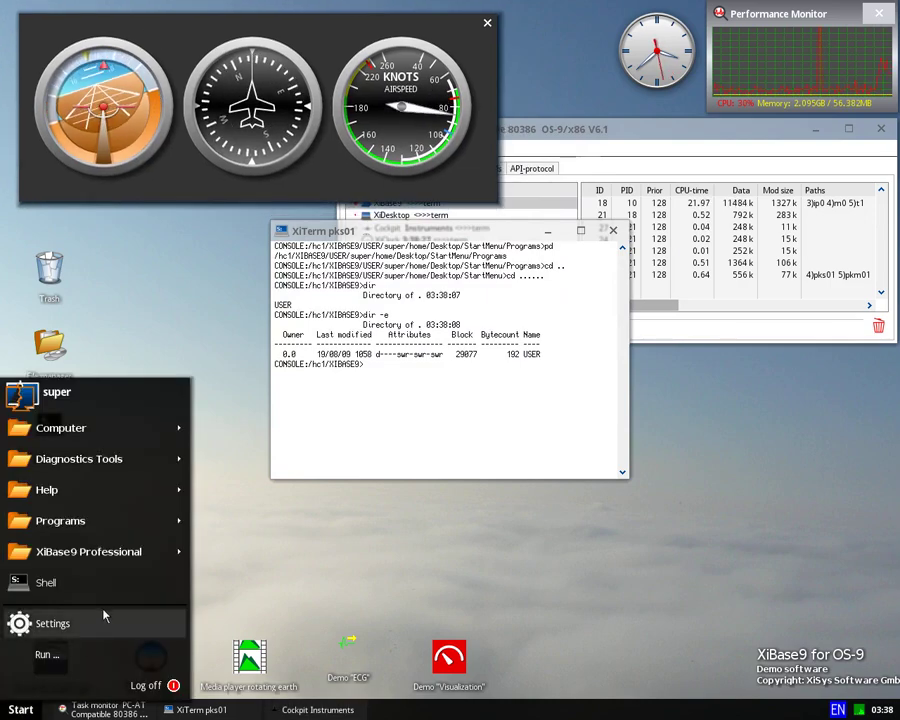
Start the example Media player rotating earth and move its window to the desktop's lower-right corner.
mouse_move(160, 551)
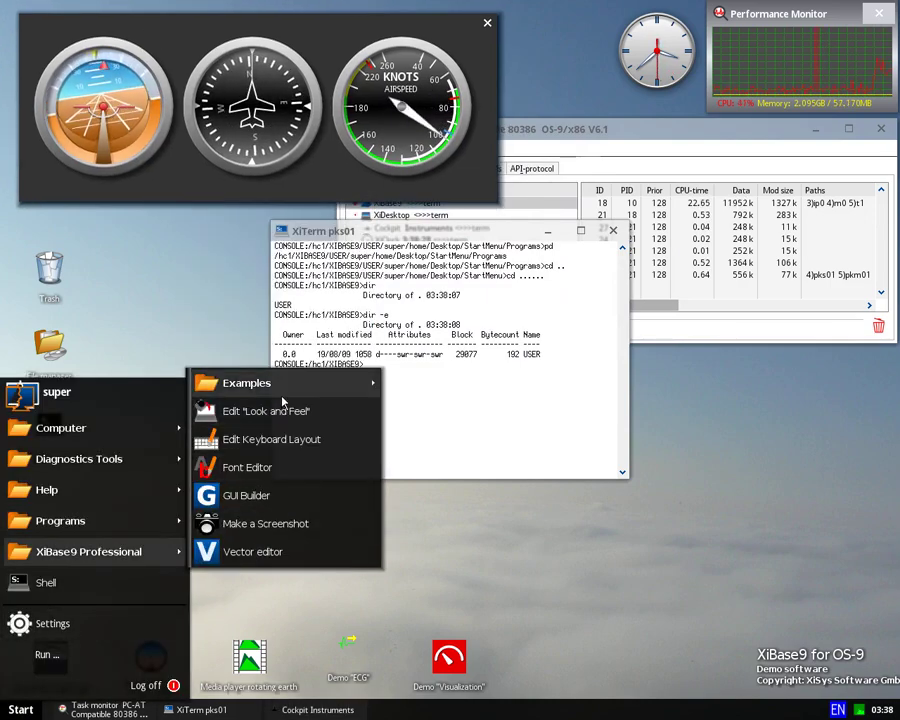
mouse_move(286, 388)
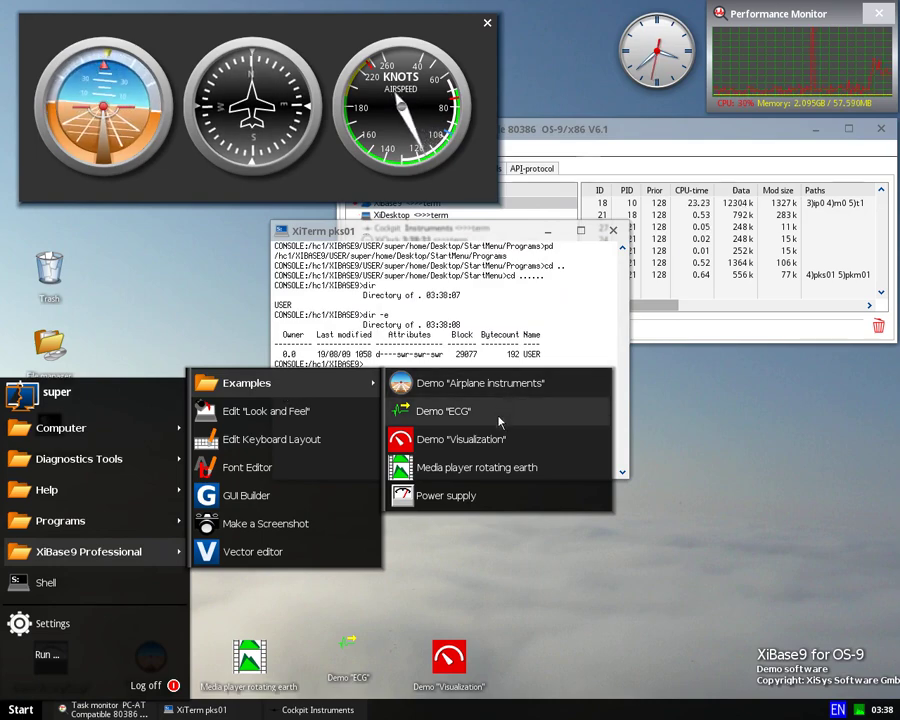
left_click(494, 467)
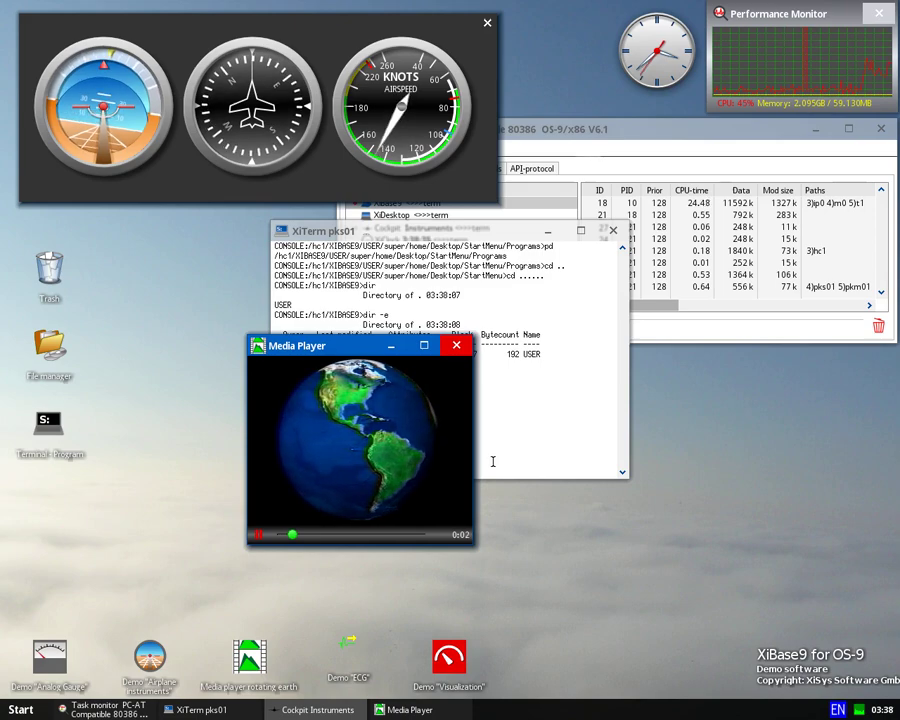
left_click_drag(345, 348, 744, 493)
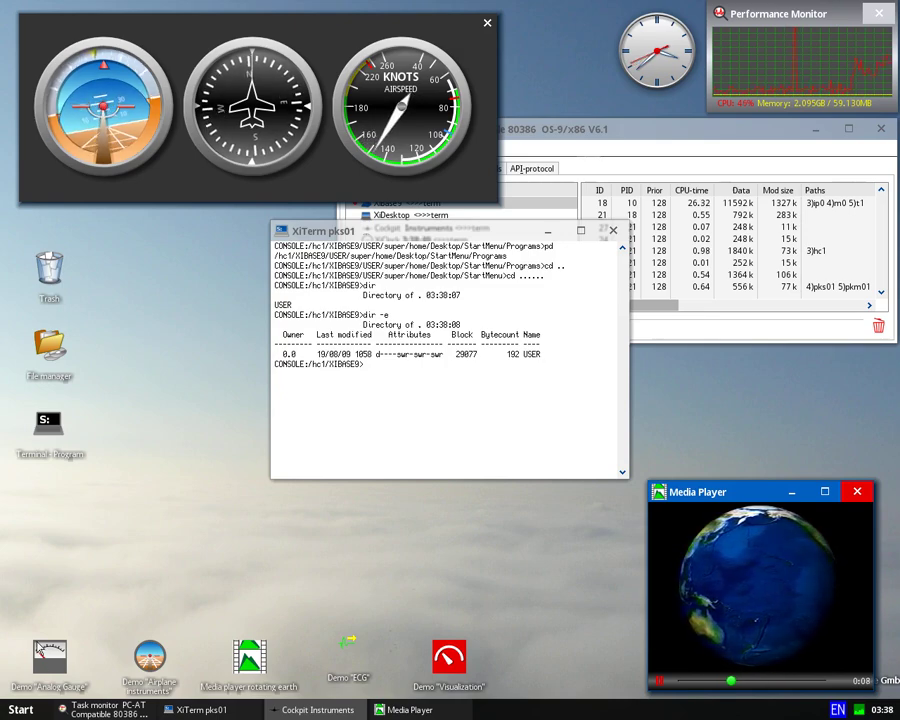
Start the Power supply example, move its window to the desktop's lower-left corner, and switch its power on.
left_click(16, 706)
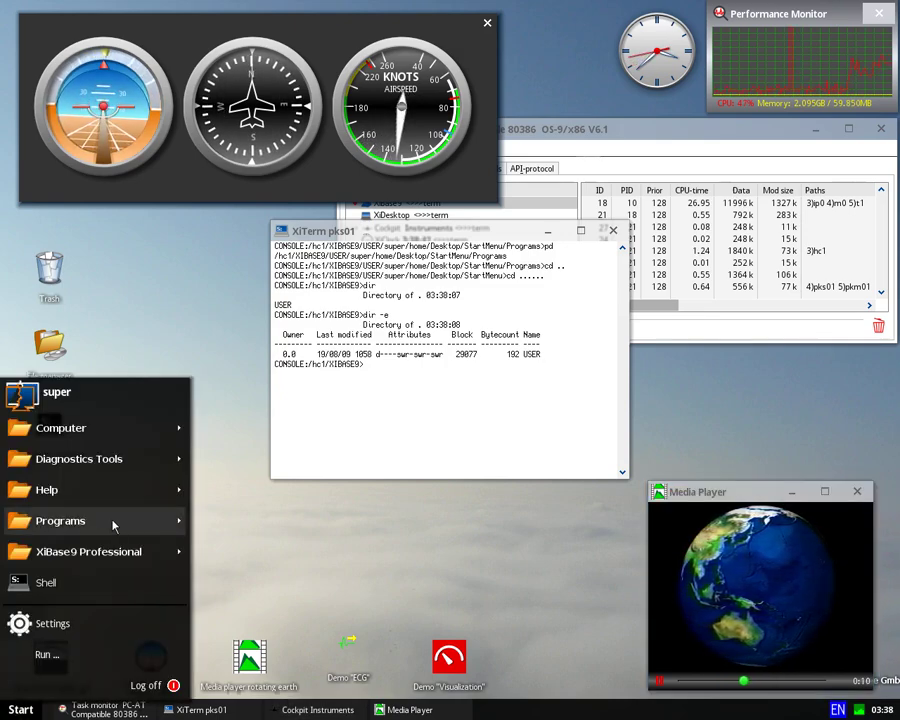
mouse_move(170, 521)
mouse_move(178, 553)
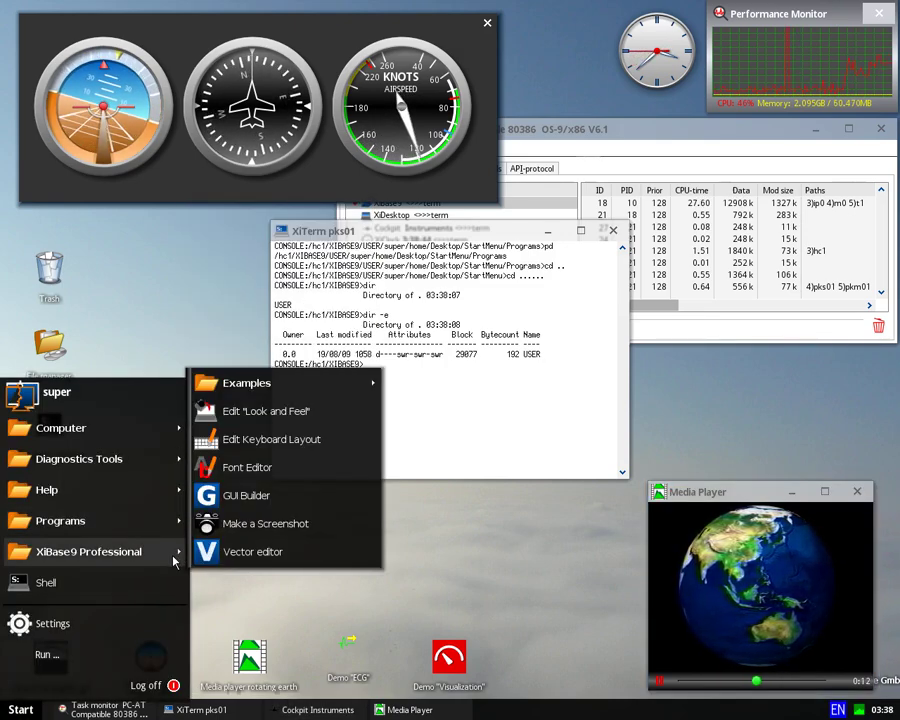
mouse_move(293, 393)
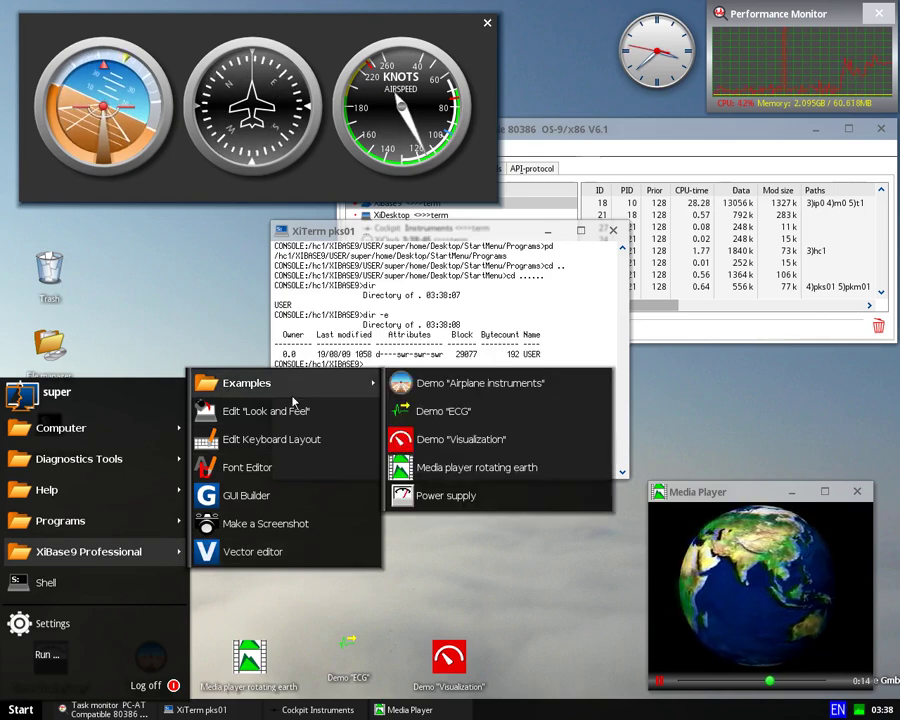
left_click(430, 497)
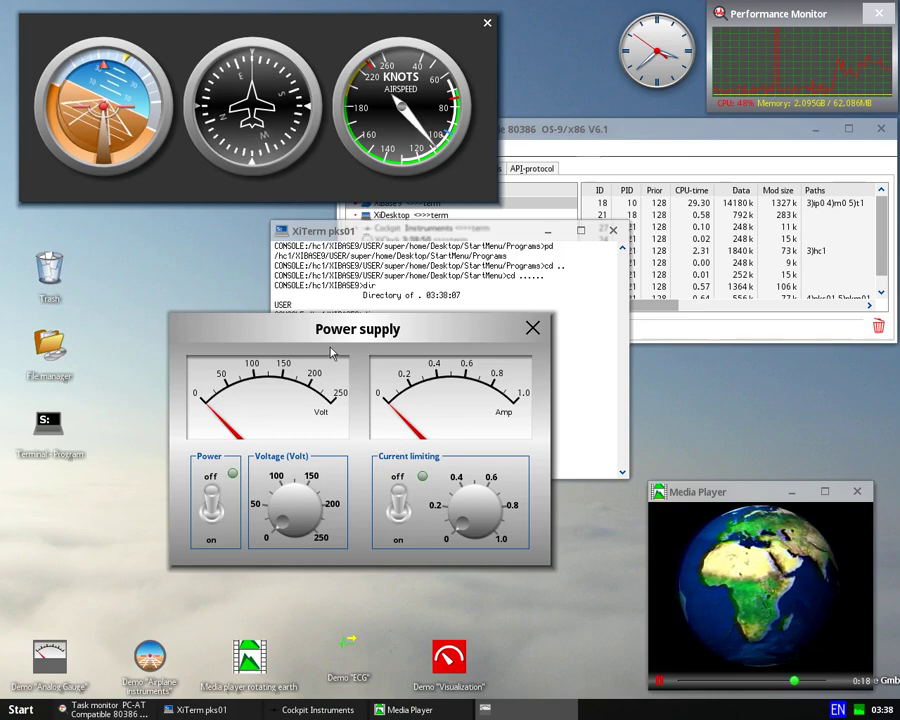
left_click_drag(328, 332, 167, 449)
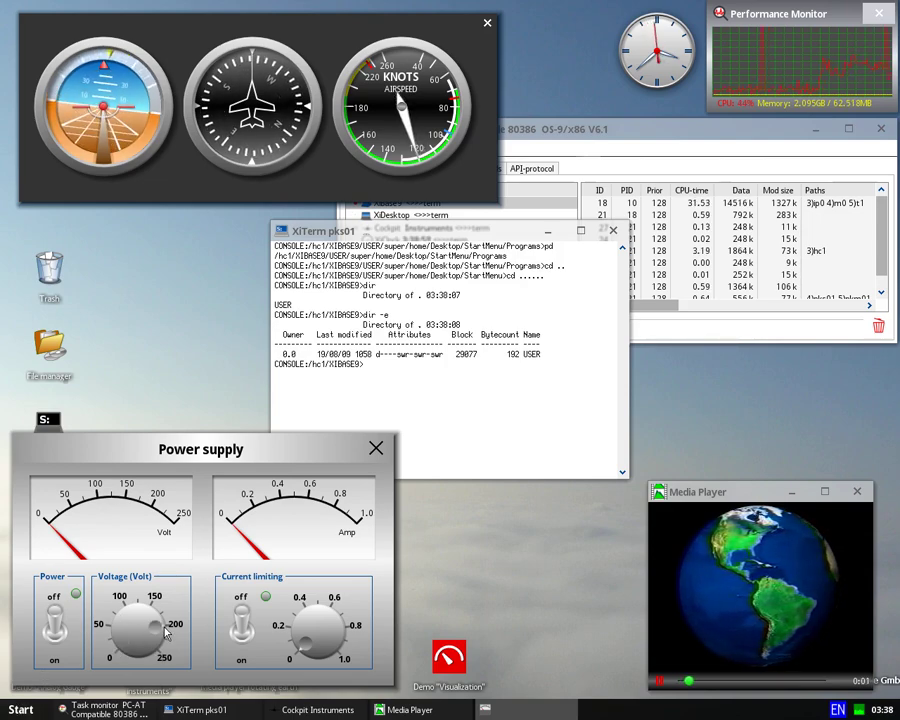
left_click(55, 628)
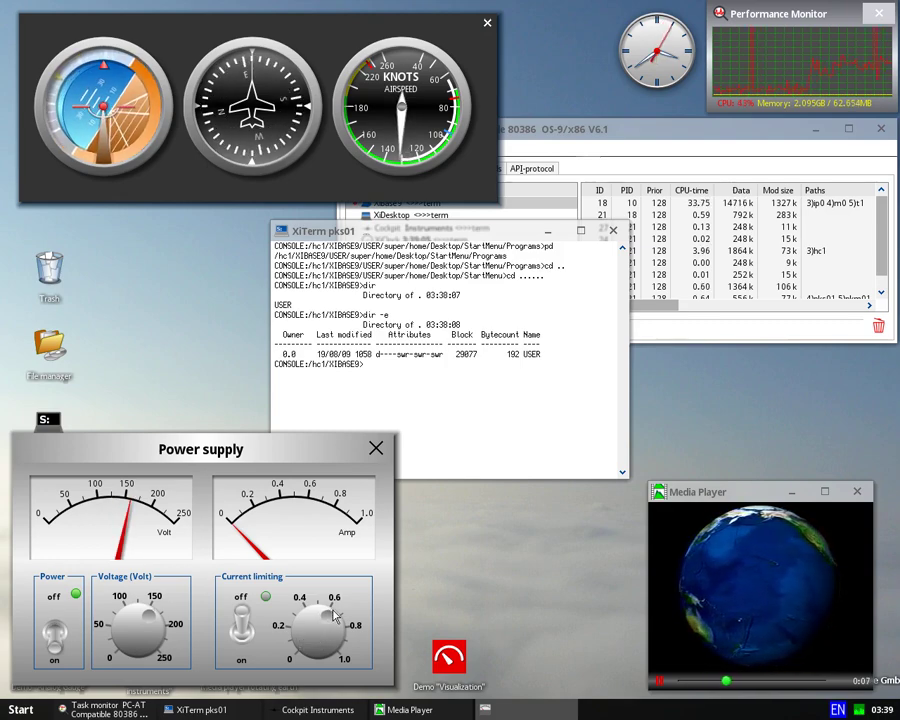
Start Edit "Look and Feel" from XiBase9 Professional and view its Window frame, Menu, Desktop and Objects settings.
left_click(22, 710)
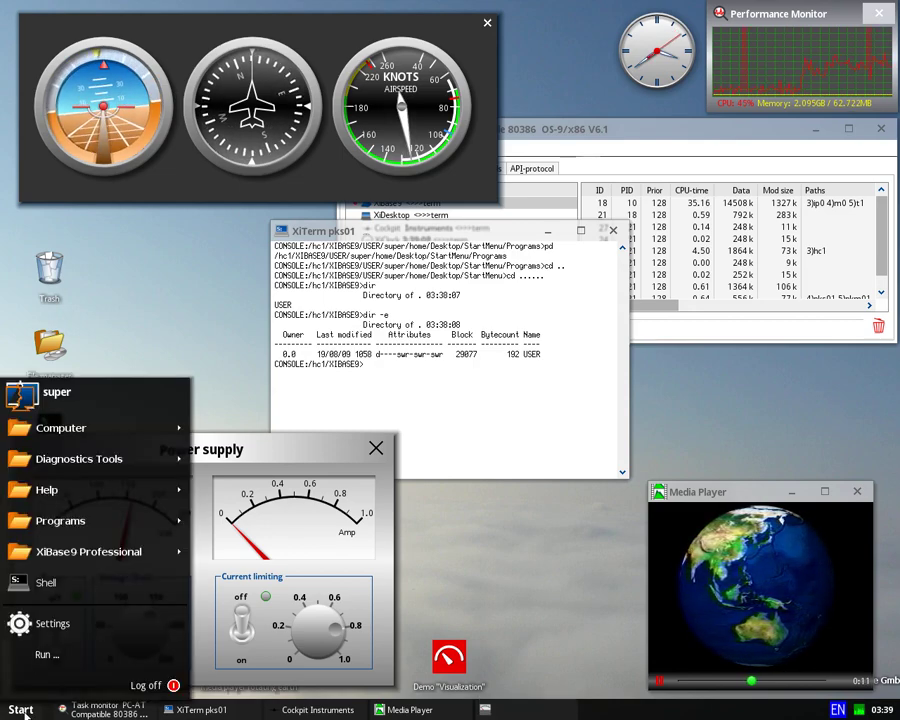
left_click(112, 538)
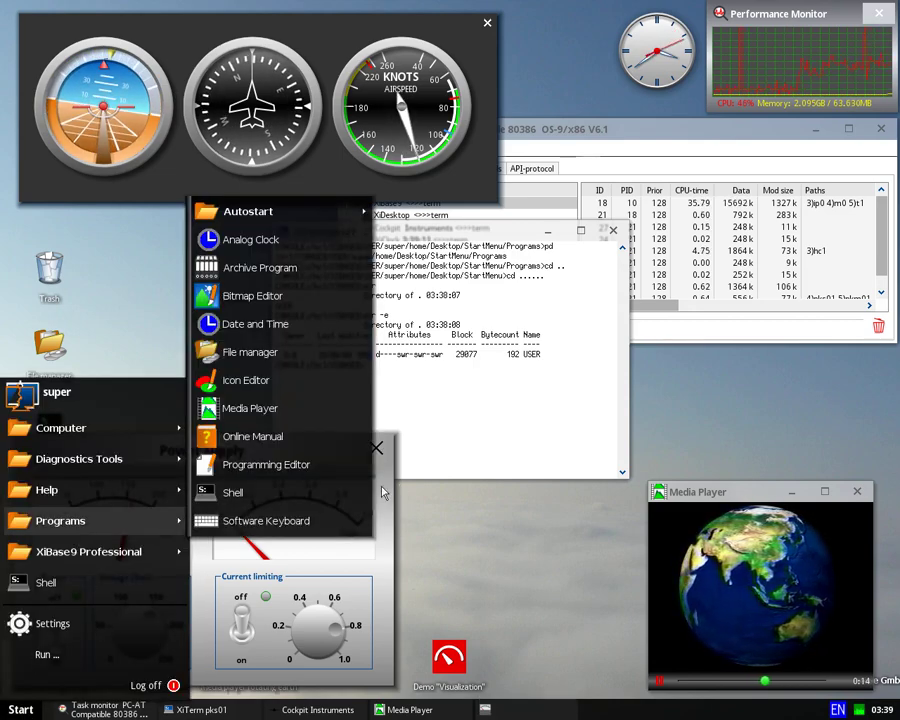
left_click(88, 551)
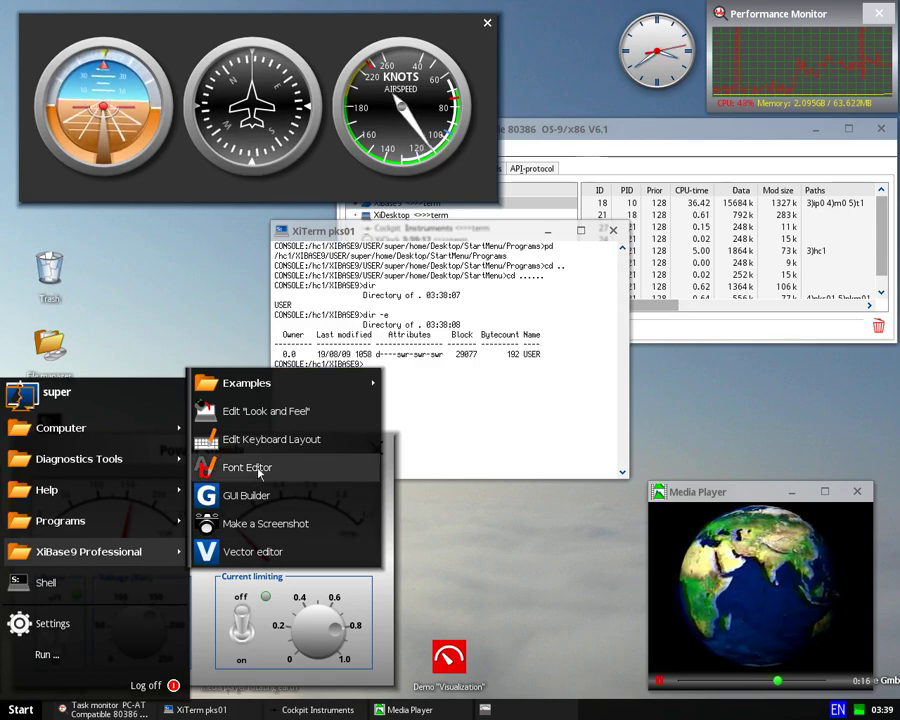
left_click(240, 413)
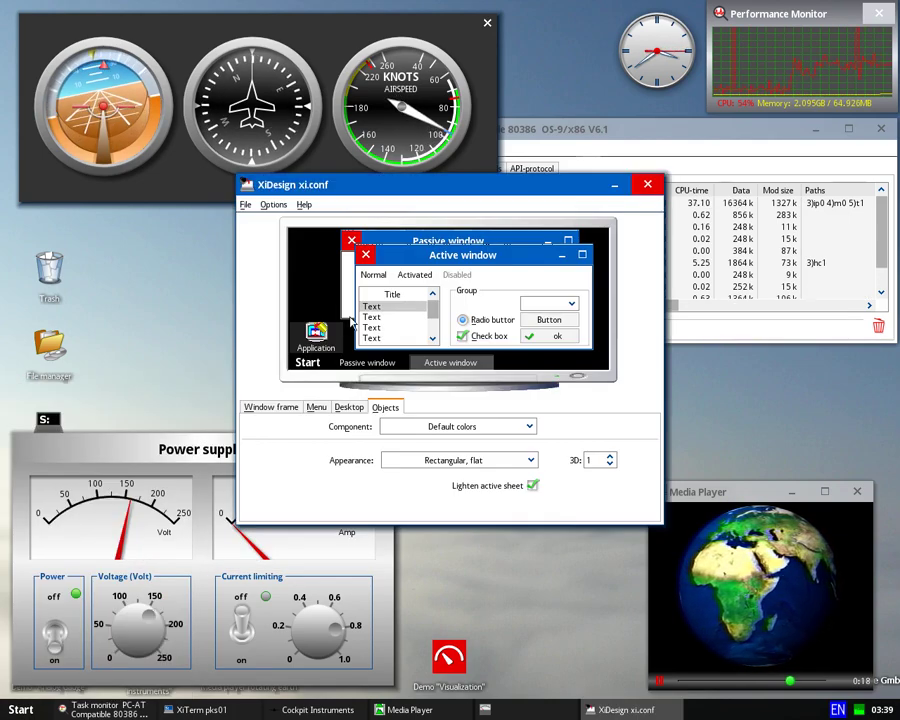
left_click(279, 410)
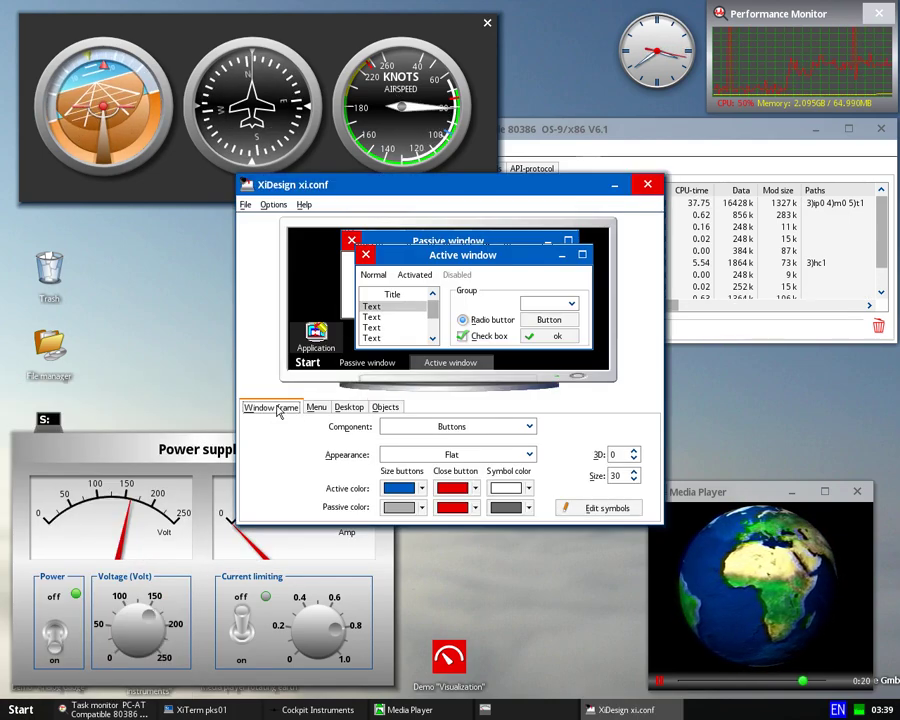
left_click(318, 408)
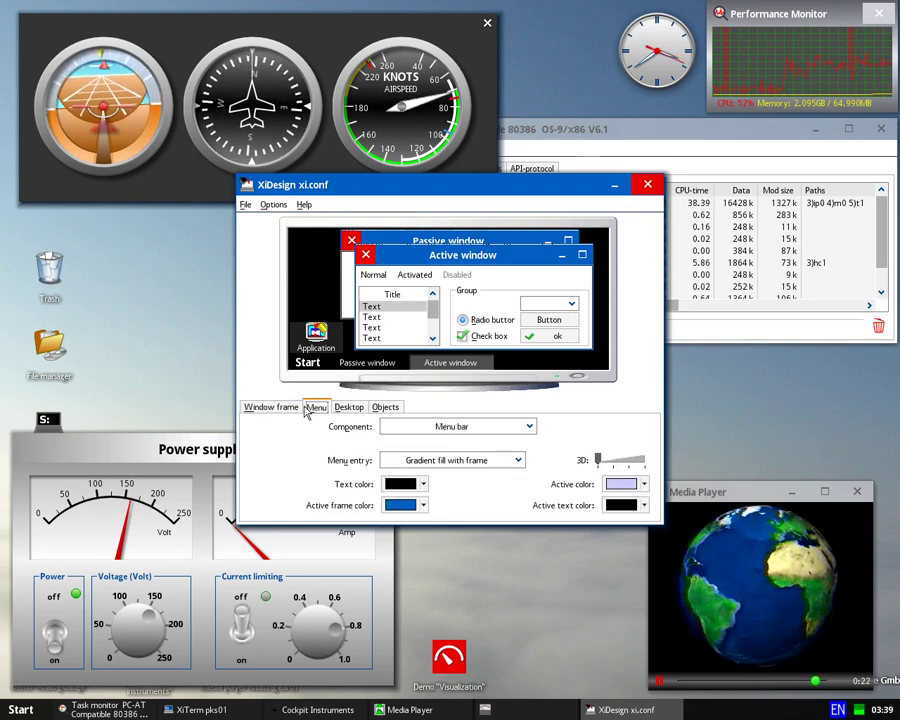
left_click(348, 408)
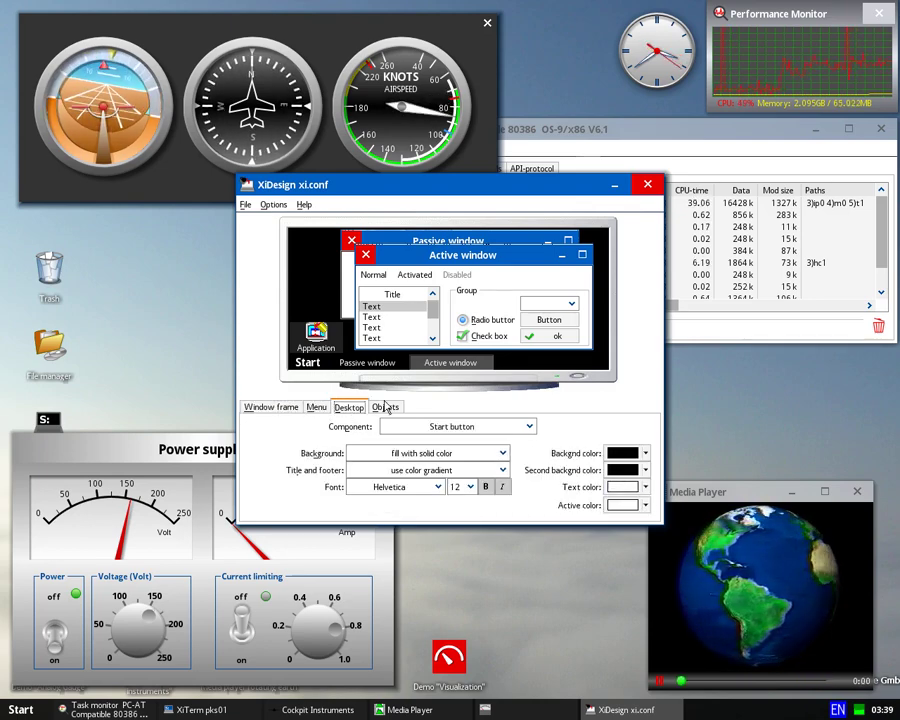
left_click(384, 407)
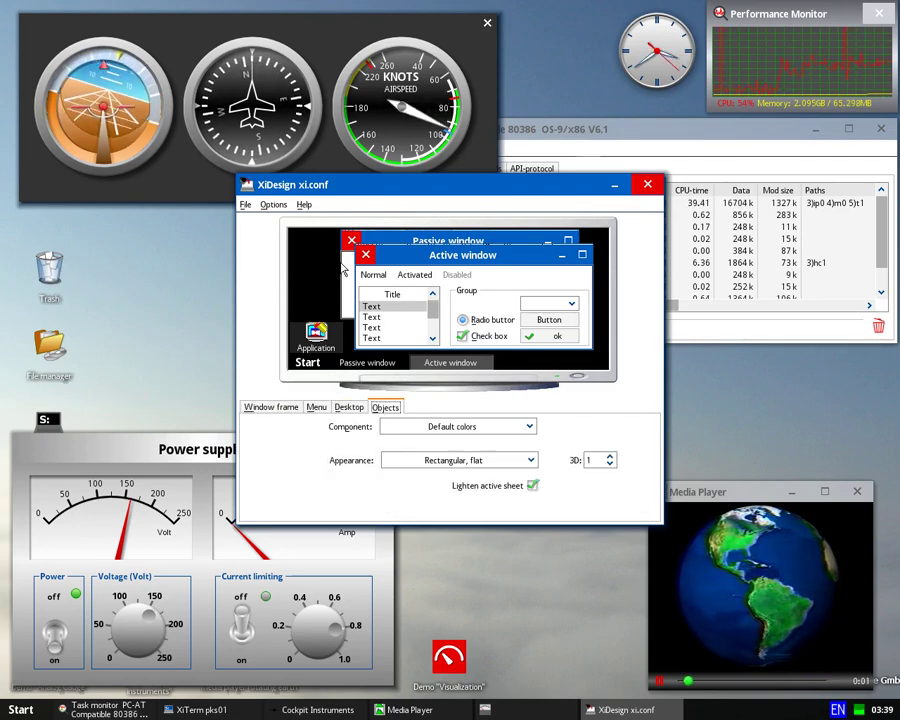
View the version information of the XiDesign editor and close the editor.
left_click(303, 205)
mouse_move(293, 207)
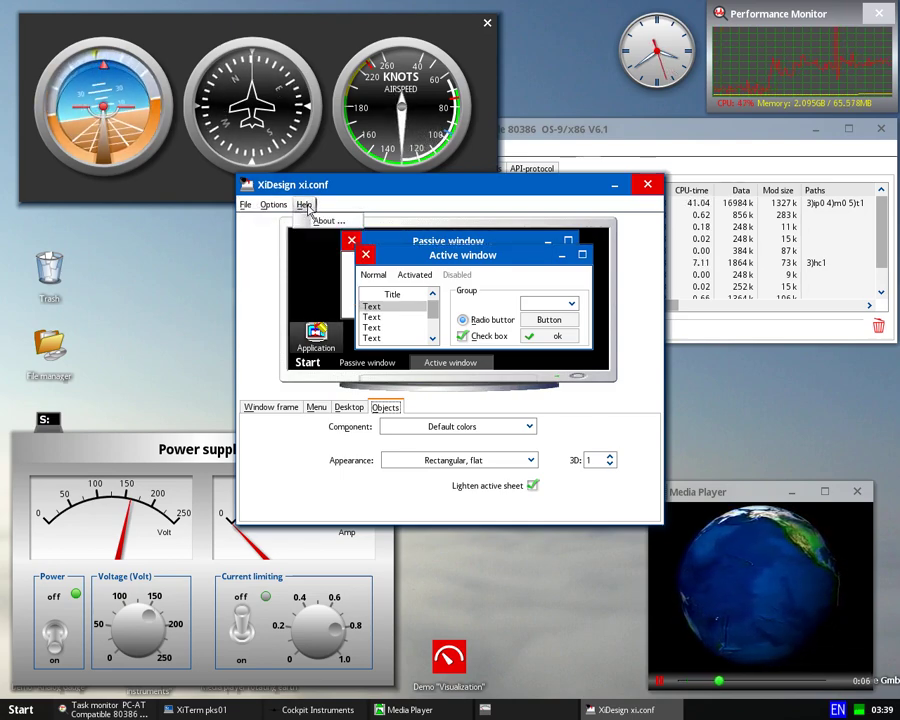
left_click(314, 221)
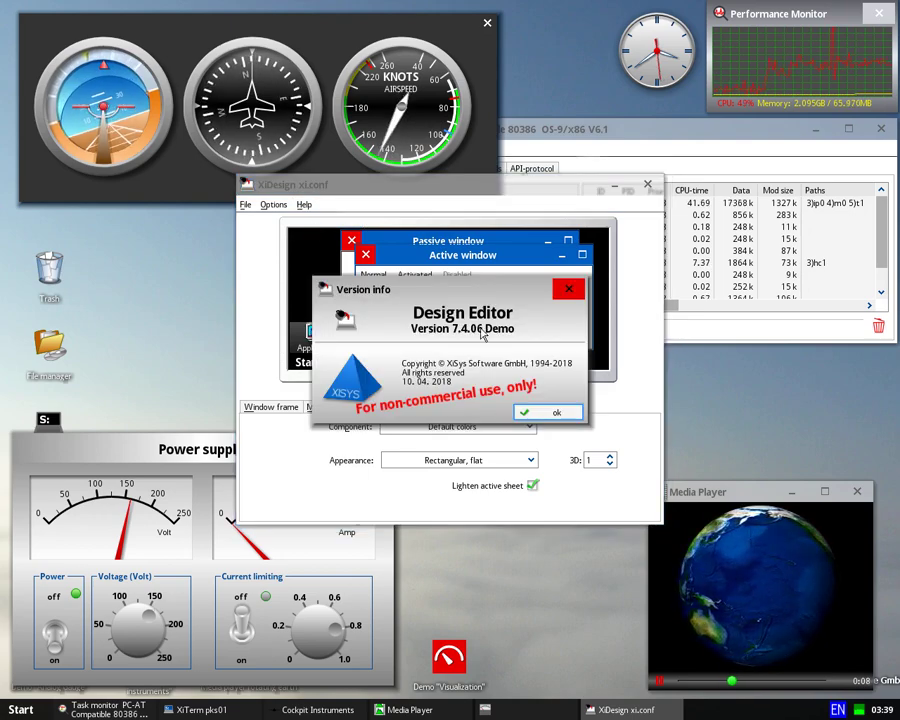
left_click(546, 410)
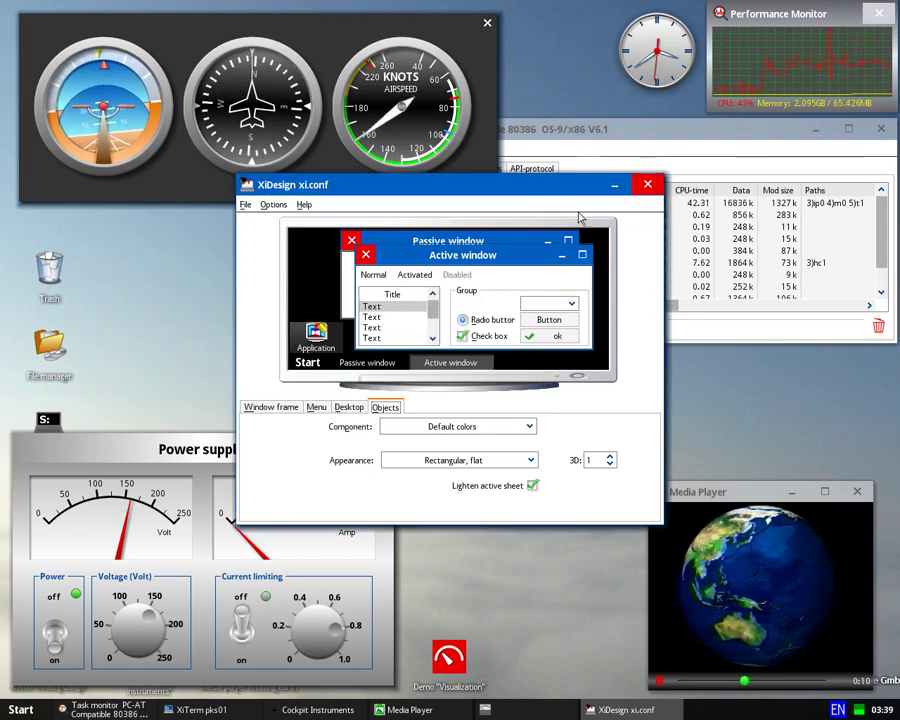
left_click(645, 186)
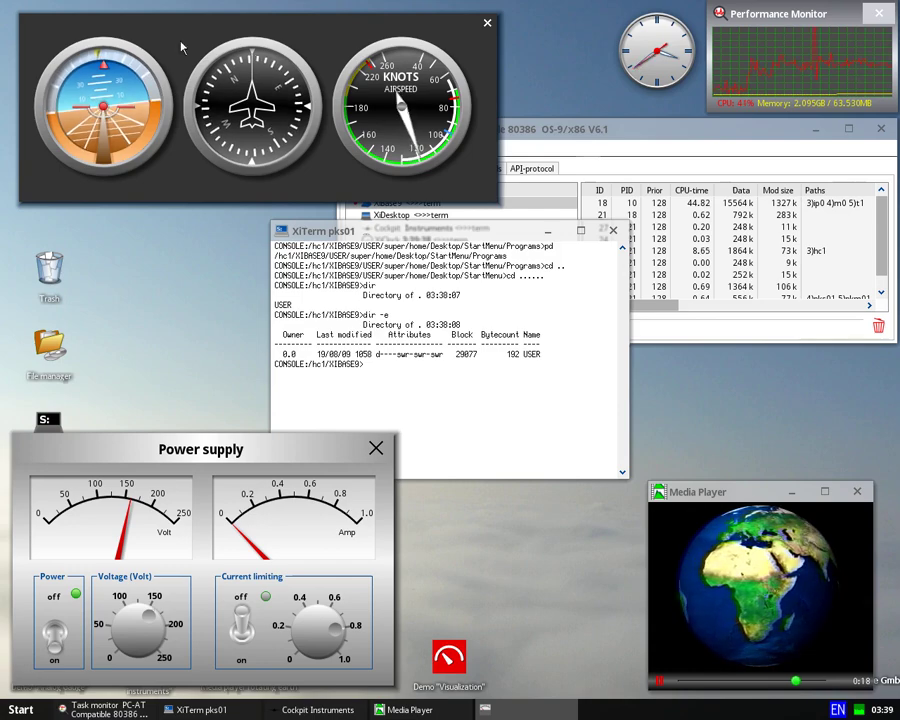
Start the GUI Builder from XiBase9 Professional and resize its window to be shorter and wider.
left_click(14, 706)
mouse_move(170, 555)
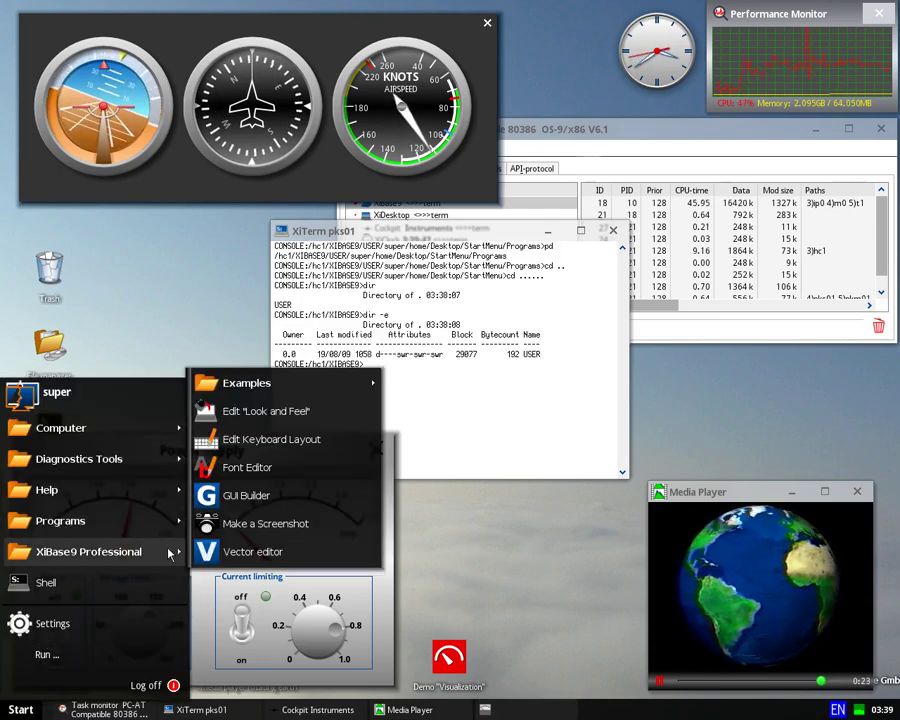
left_click(291, 503)
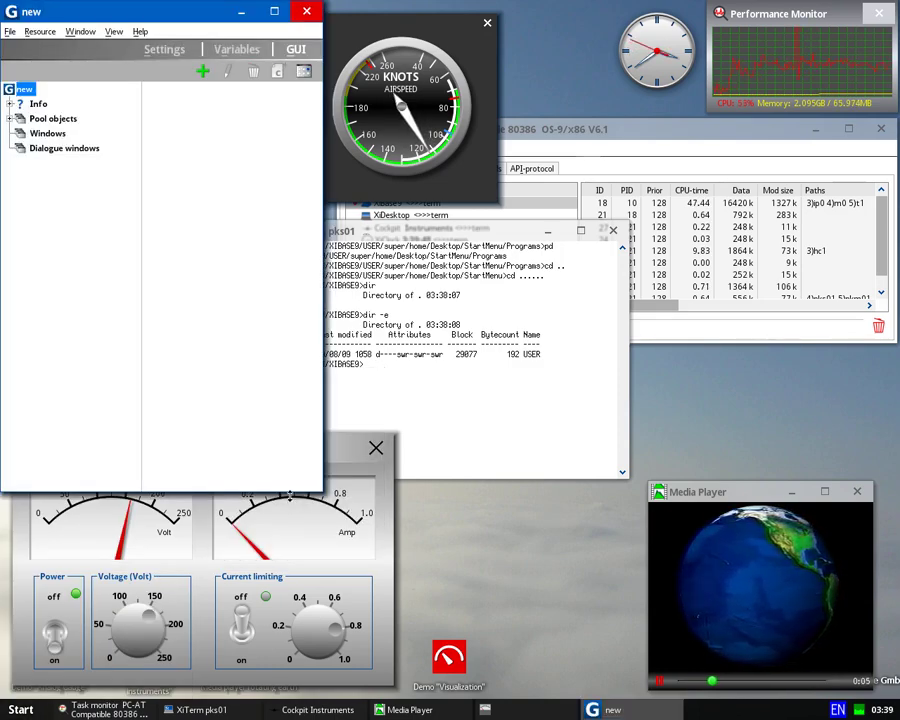
left_click_drag(325, 490, 480, 210)
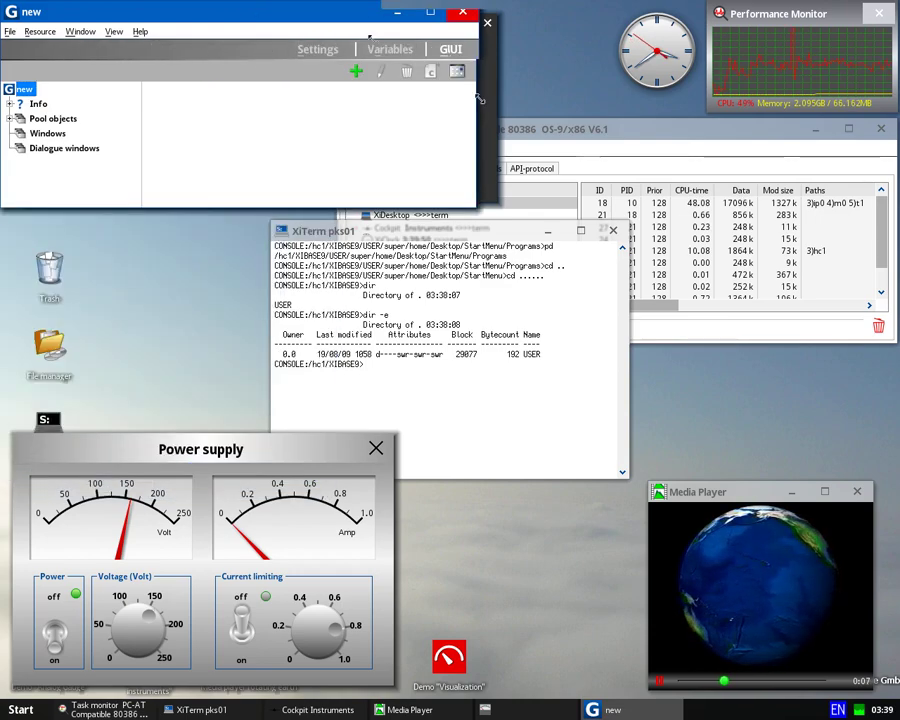
left_click_drag(480, 150, 528, 150)
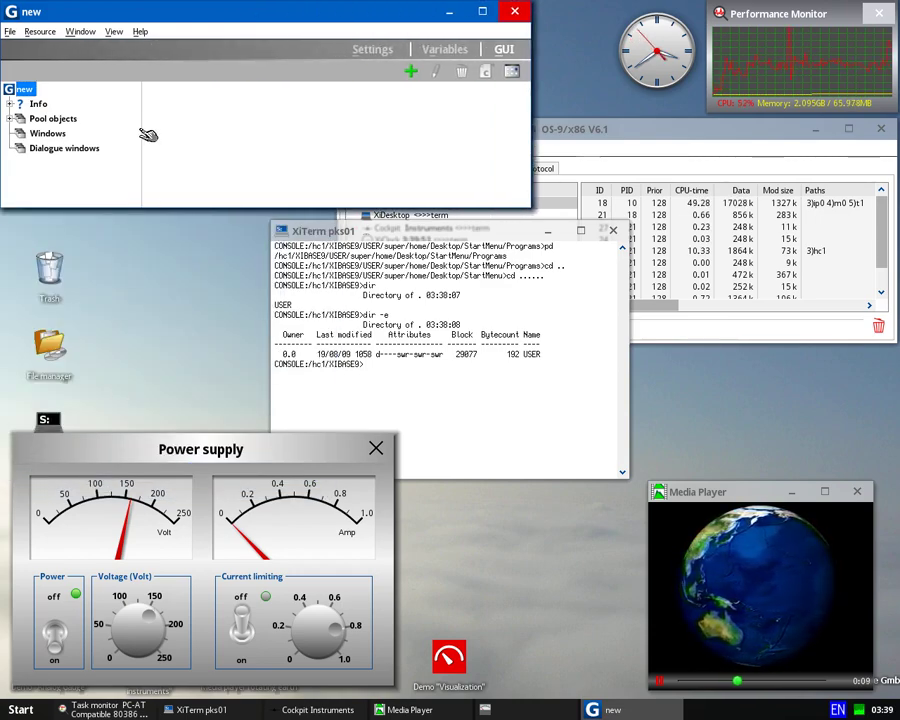
Start the Vector editor from XiBase9 Professional.
left_click(4, 708)
mouse_move(97, 553)
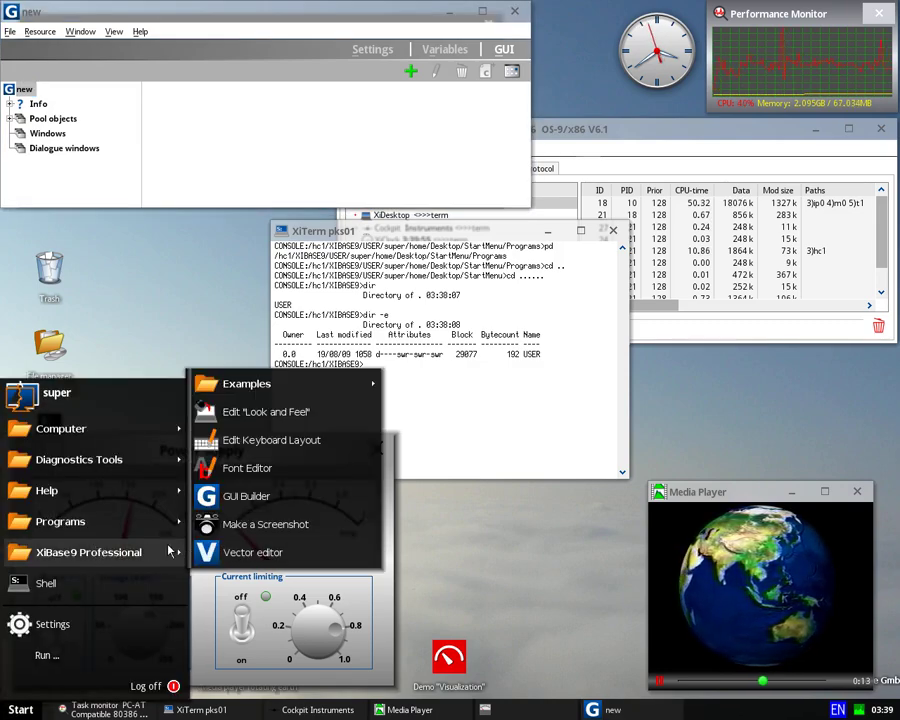
left_click(248, 553)
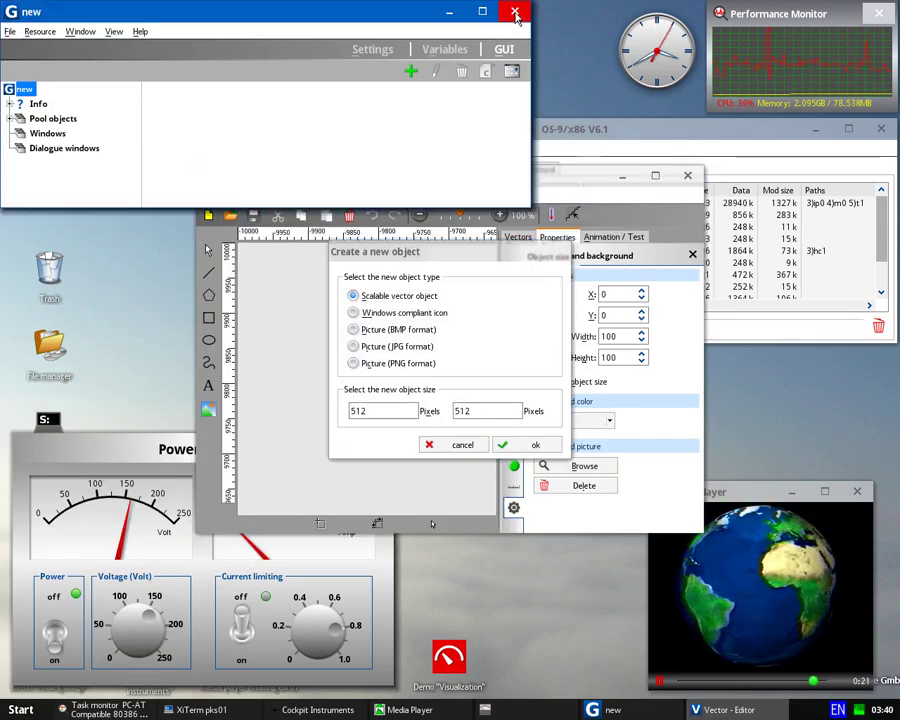
Close the GUI Builder, the airplane instruments demo and the Task monitor.
left_click(514, 11)
left_click(485, 23)
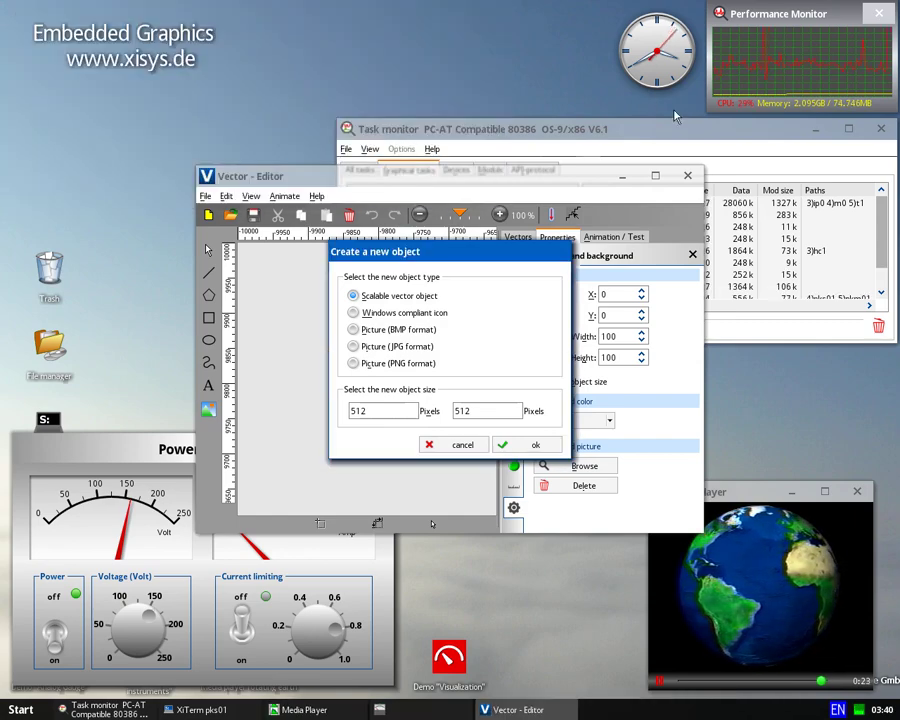
left_click(881, 130)
left_click(881, 130)
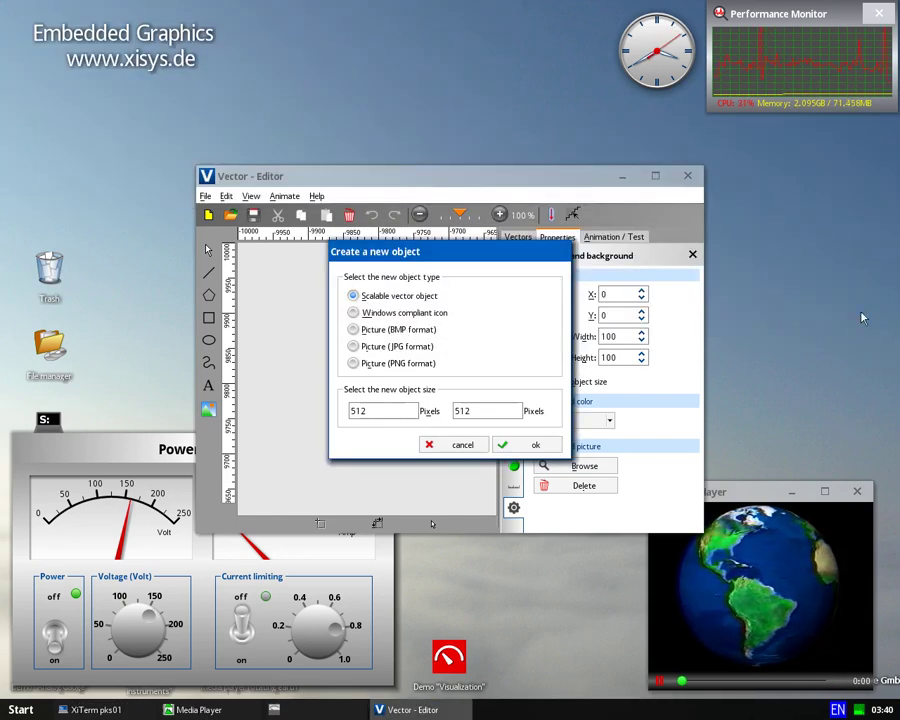
Close the Media Player and the Power supply demo, moving the Power supply window into full view before closing it.
left_click(856, 492)
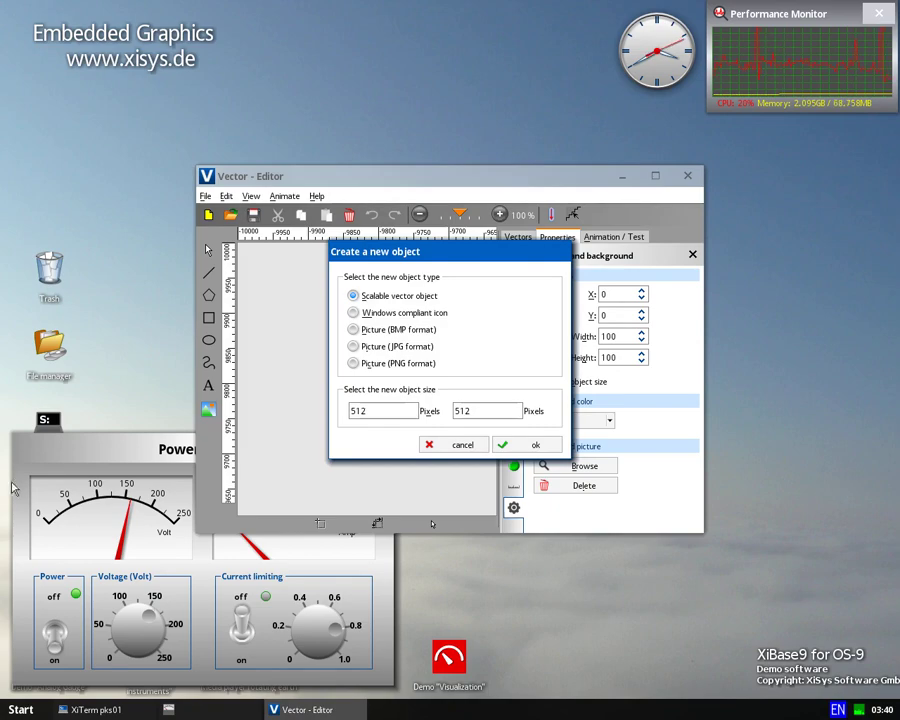
left_click_drag(45, 449, 275, 26)
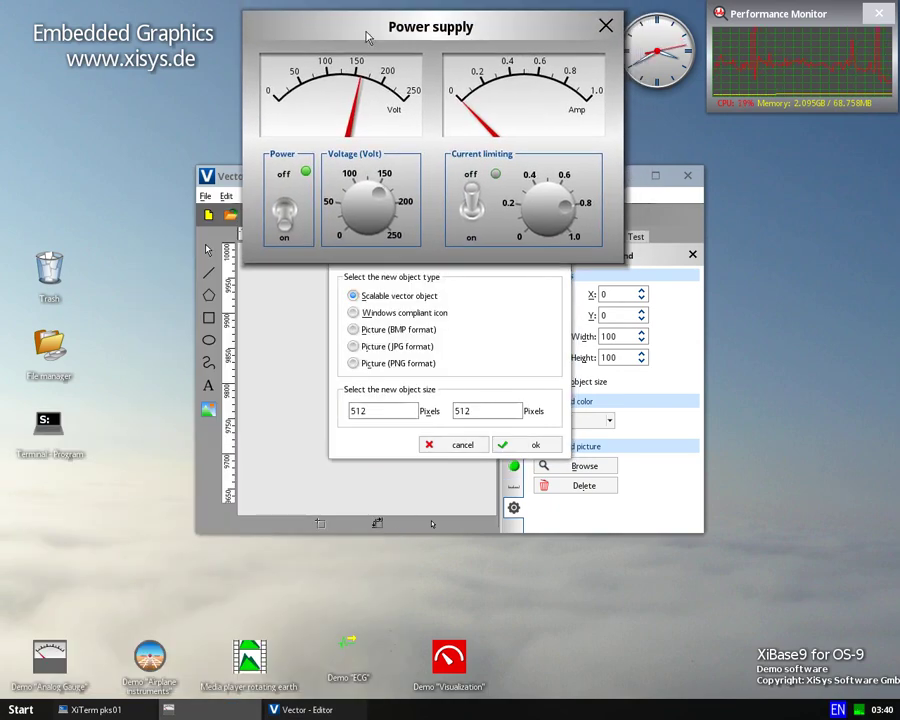
left_click(605, 25)
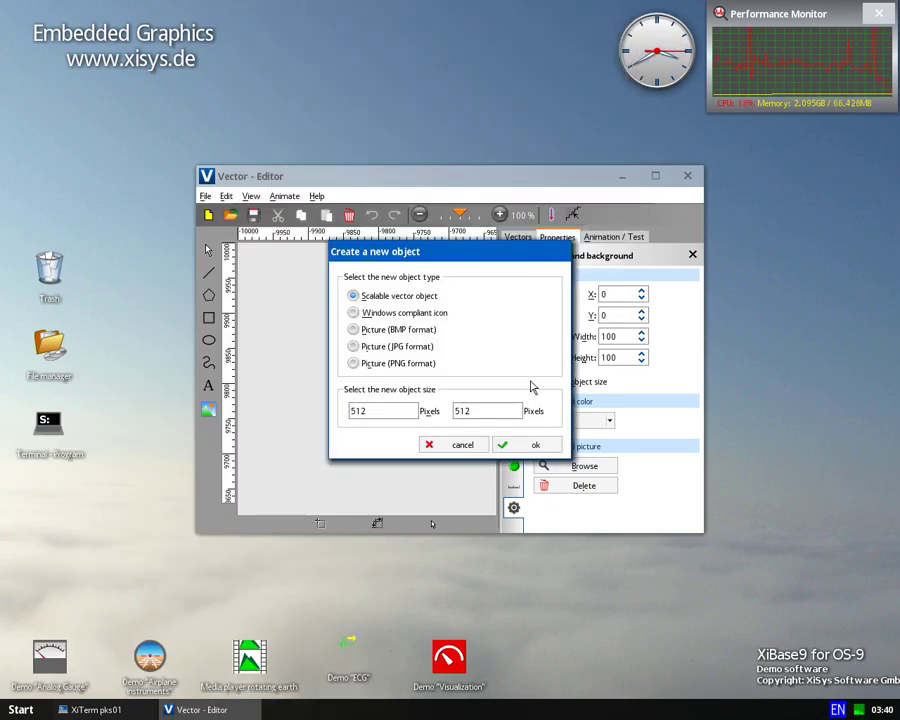
Dismiss the new-object settings and sketch an open multi-point polygon on the blank canvas, starting at about X 59, Y -106.
left_click(476, 447)
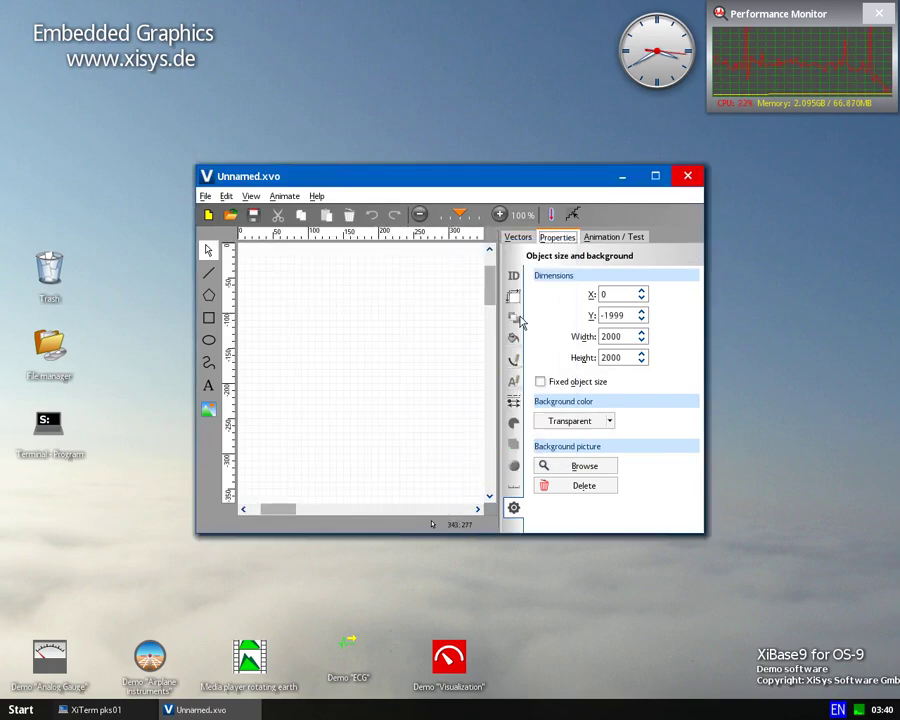
left_click_drag(354, 339, 281, 364)
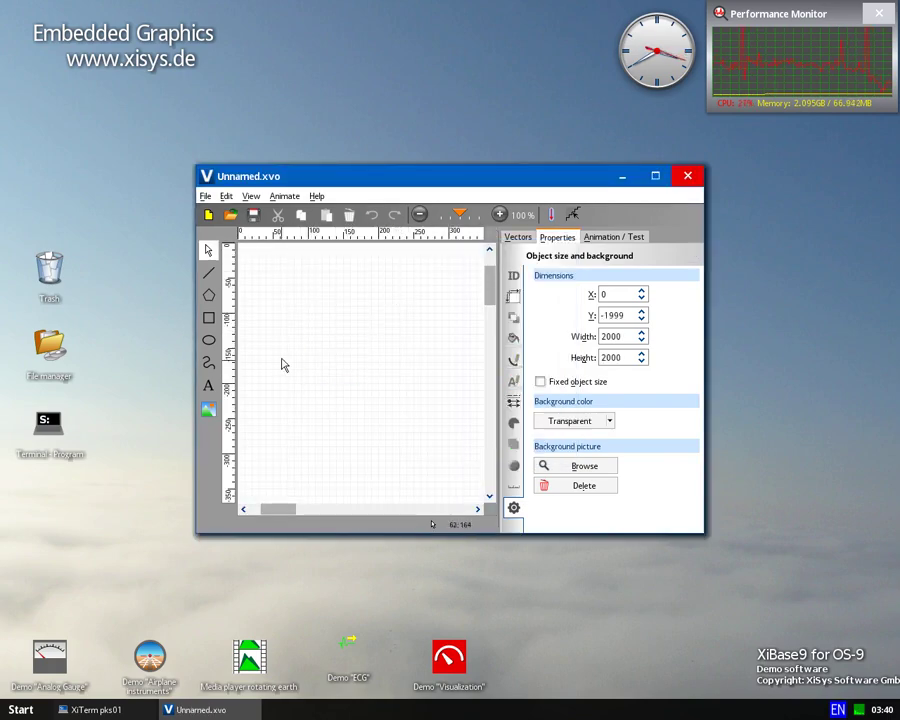
left_click(208, 295)
left_click(280, 318)
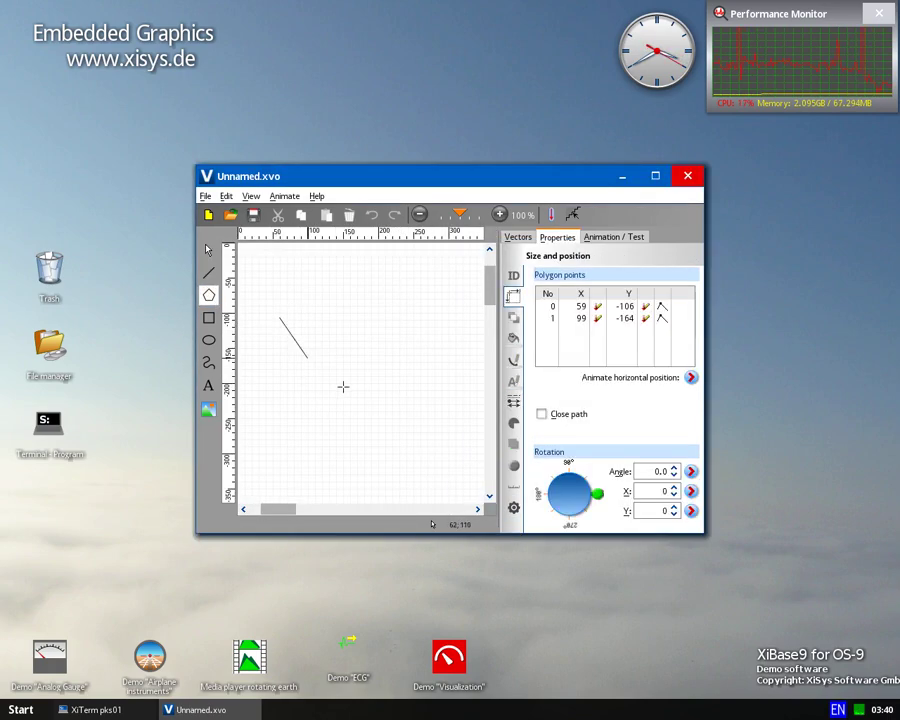
left_click(375, 436)
left_click(426, 325)
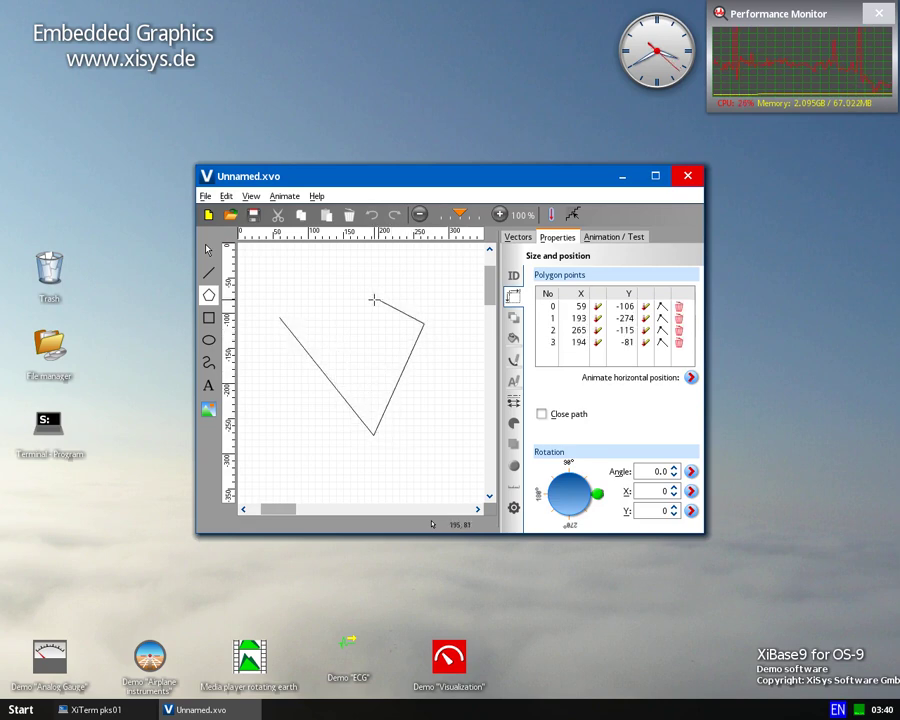
left_click(367, 299)
left_click(325, 312)
left_click(238, 440)
left_click(271, 465)
left_click(445, 475)
left_click(466, 348)
left_click(457, 328)
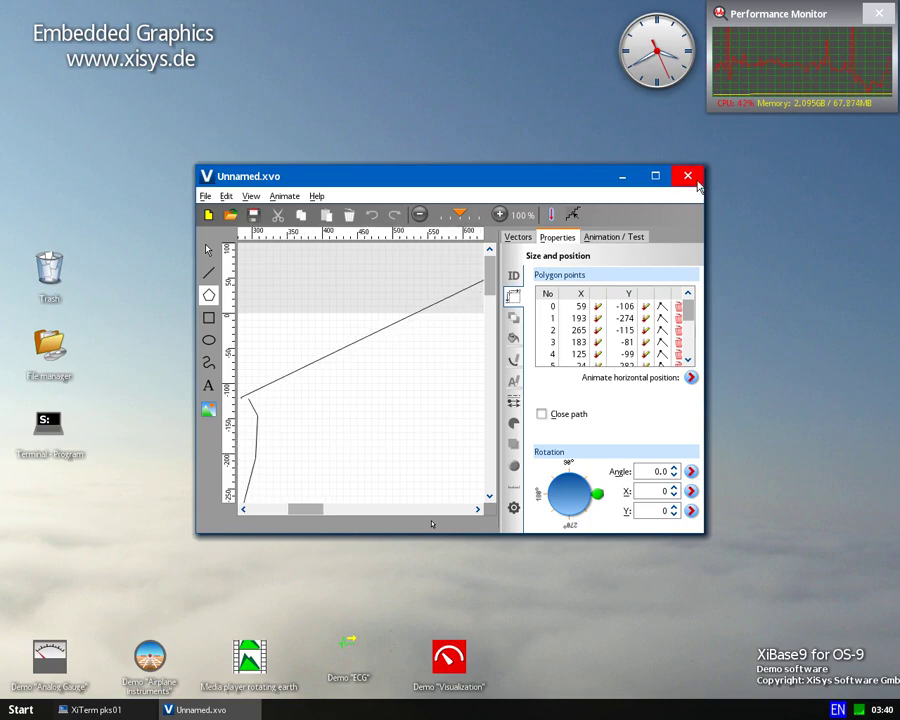
Close the Vector editor without saving the polygon drawing.
left_click(694, 175)
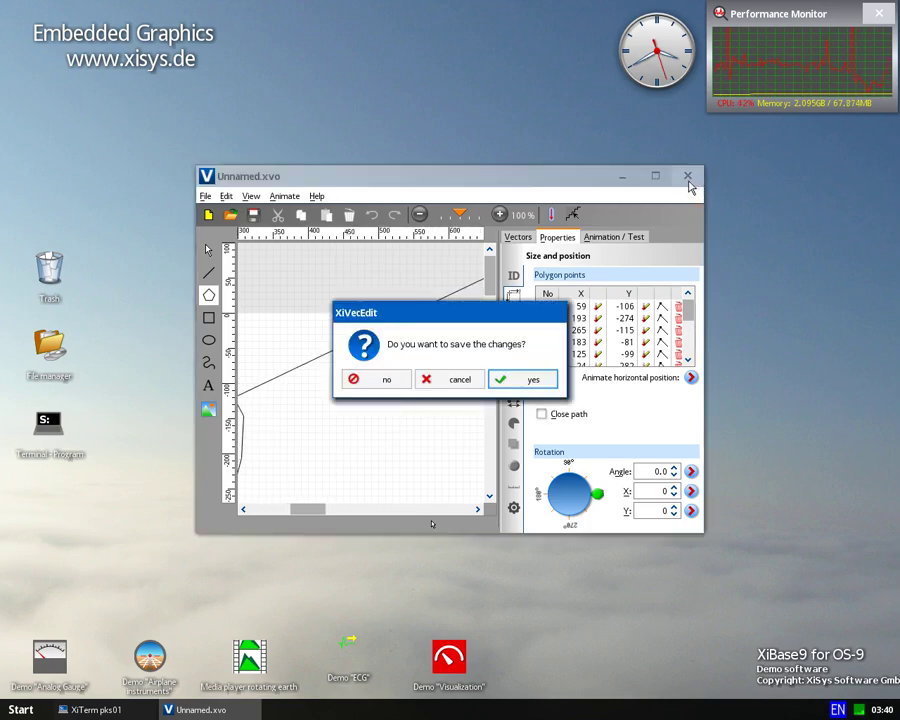
left_click(398, 381)
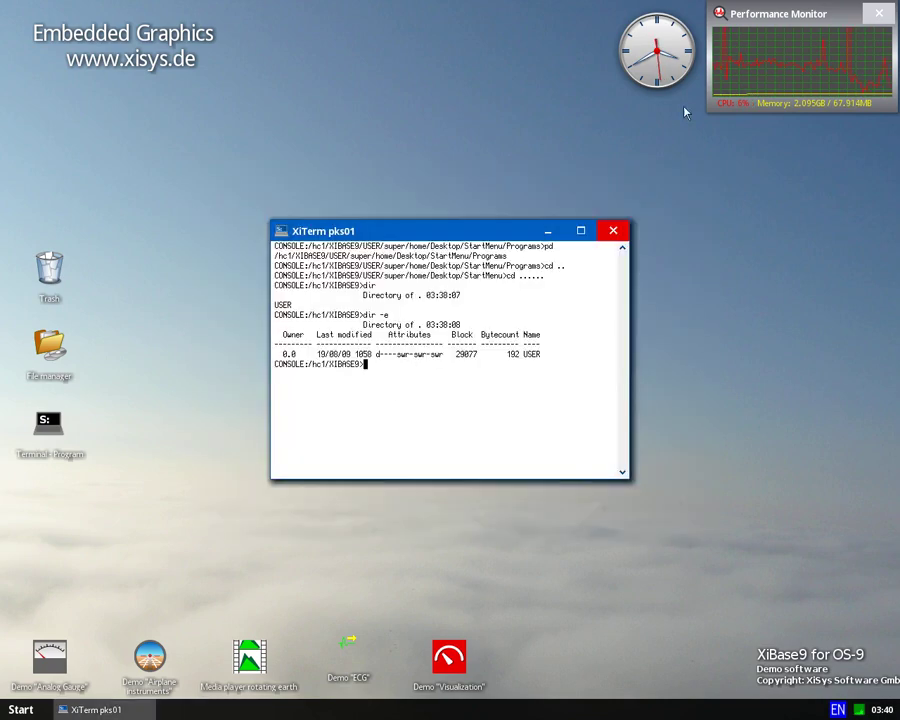
Start the Demo "Visualization" from the XiBase9 Professional examples.
left_click(15, 710)
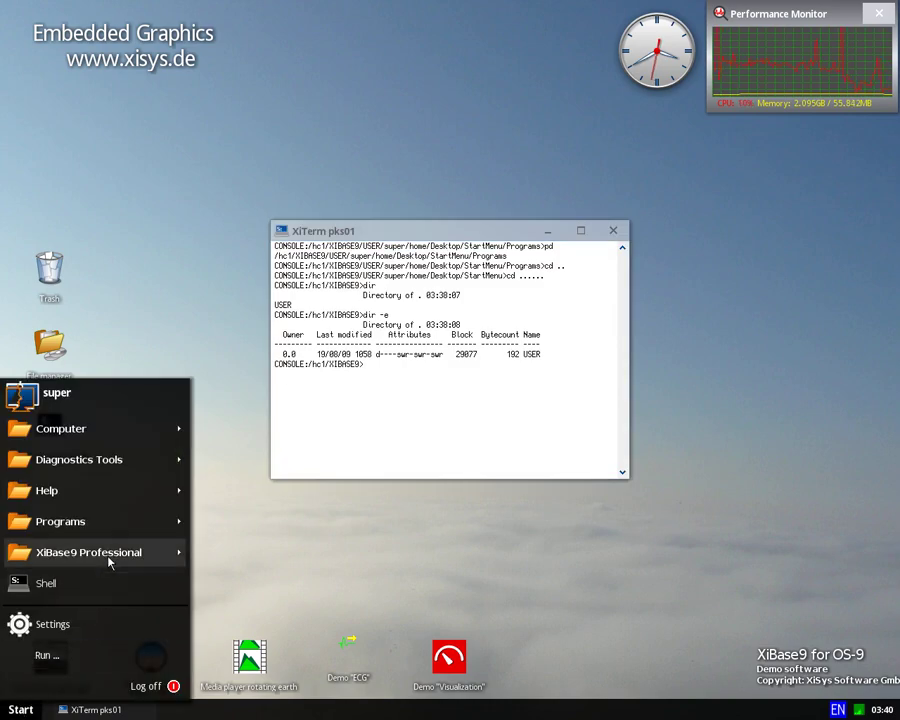
mouse_move(110, 563)
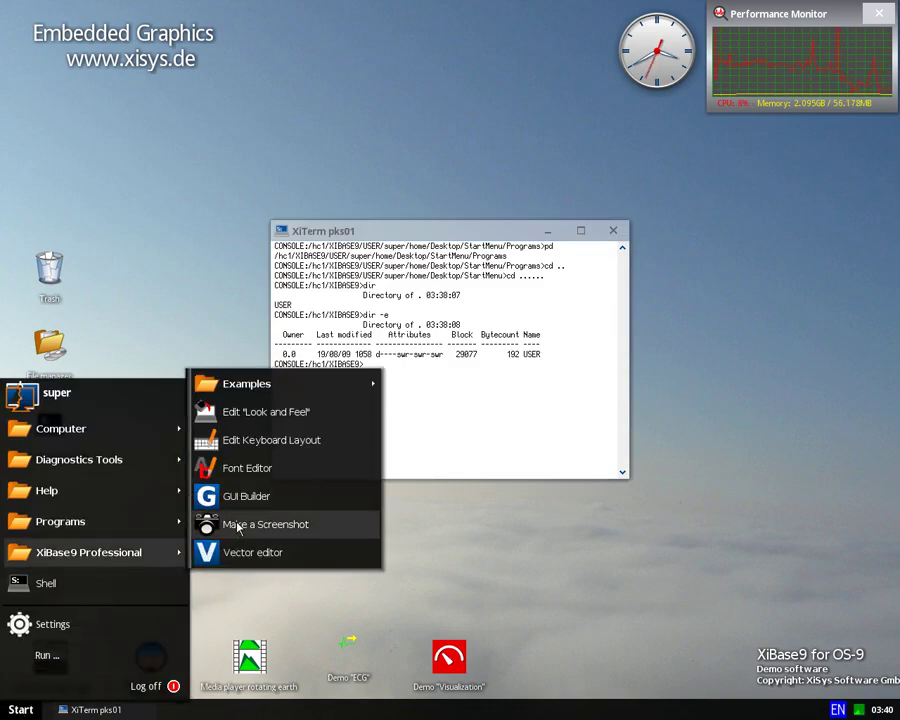
mouse_move(278, 389)
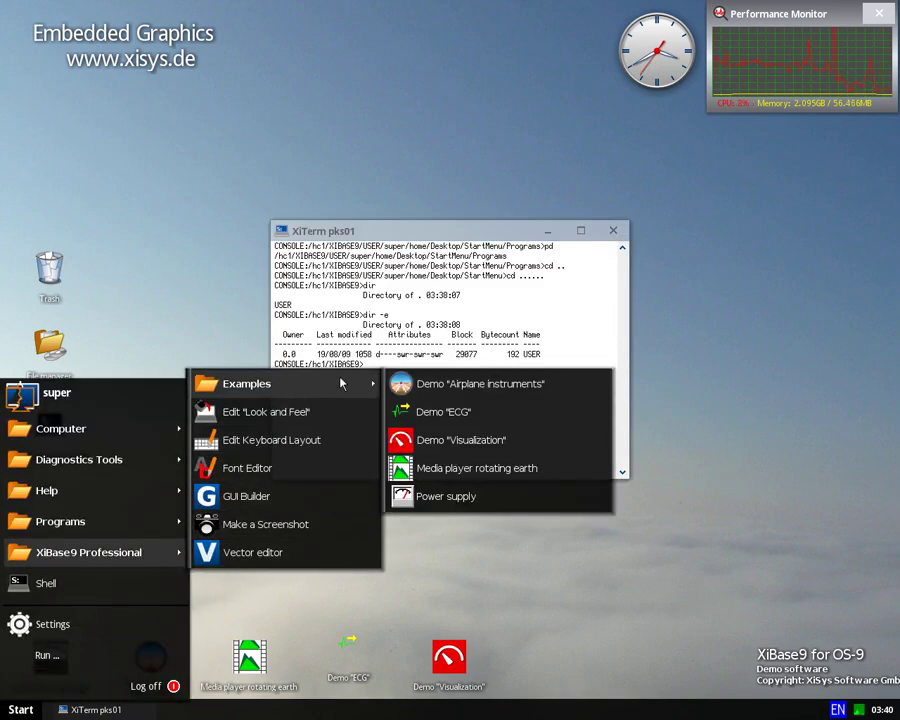
left_click(428, 440)
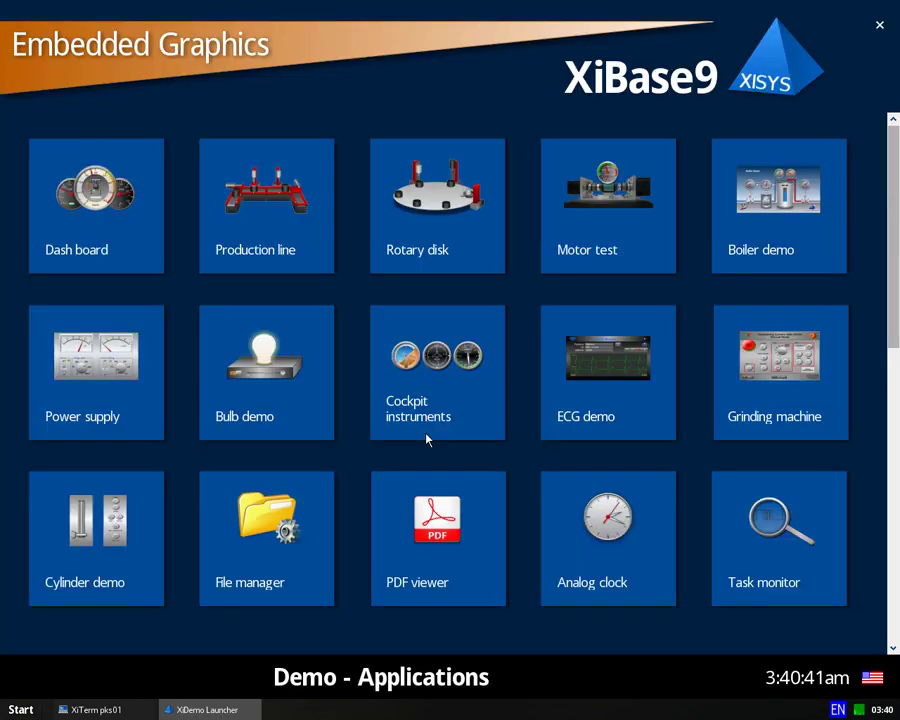
View and close the Dash board demo, and start the simulation in the Production line demo.
left_click(110, 190)
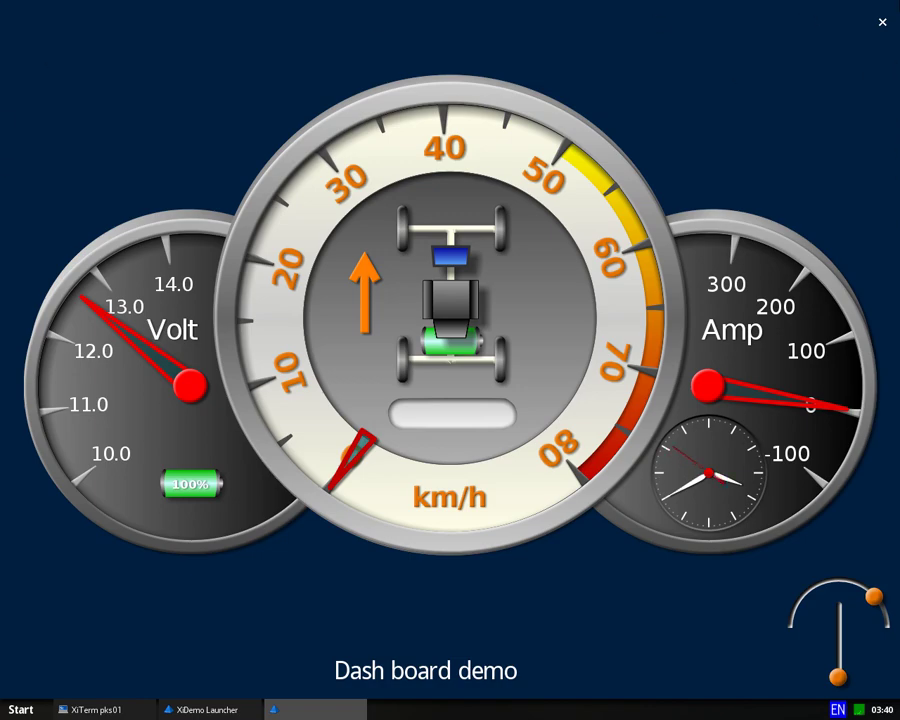
left_click(882, 21)
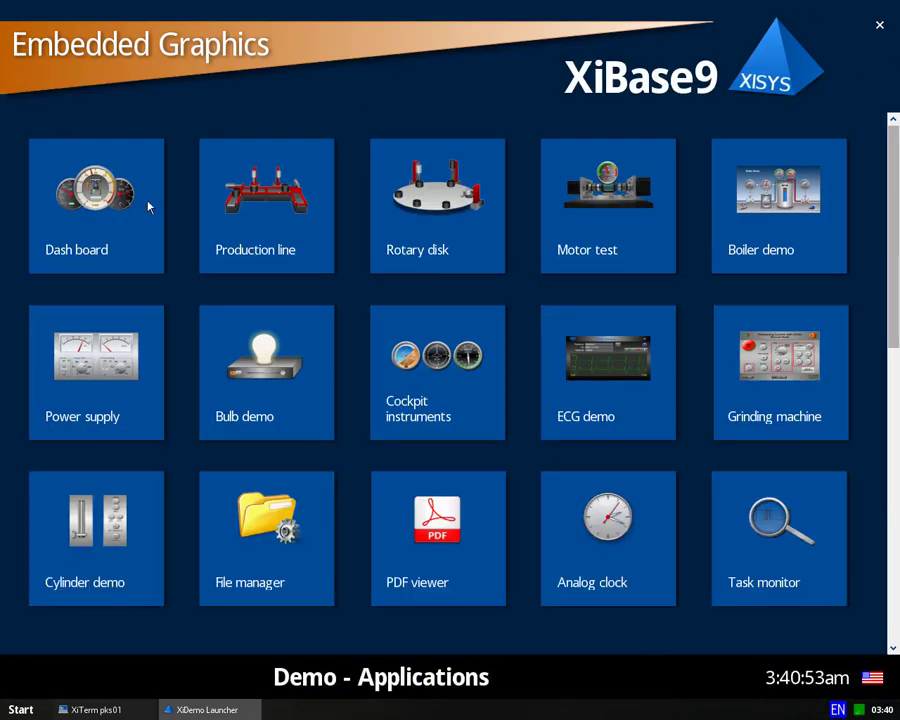
left_click(302, 196)
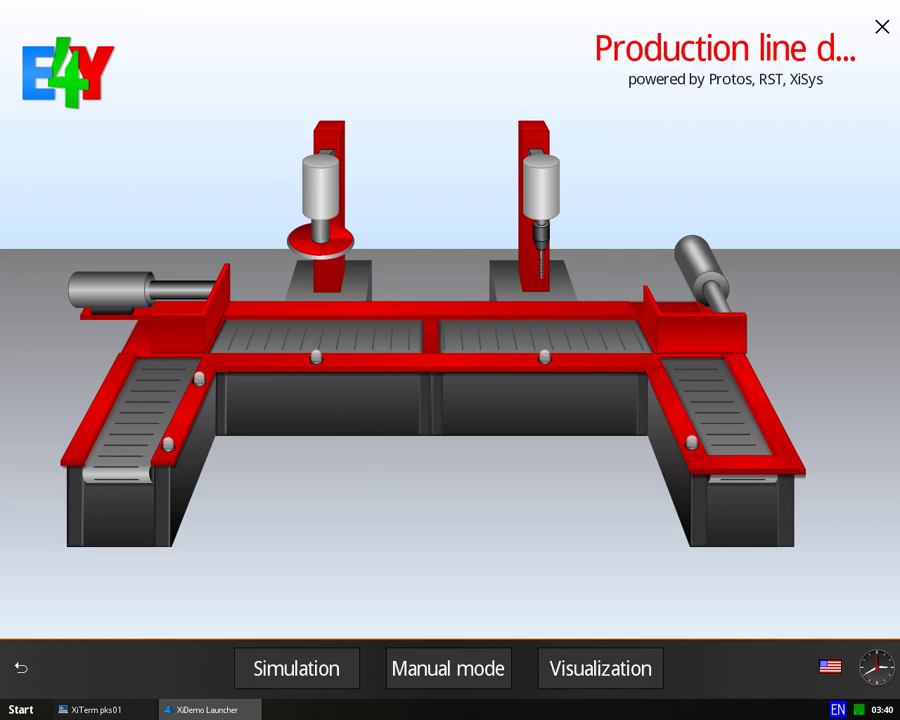
left_click(274, 662)
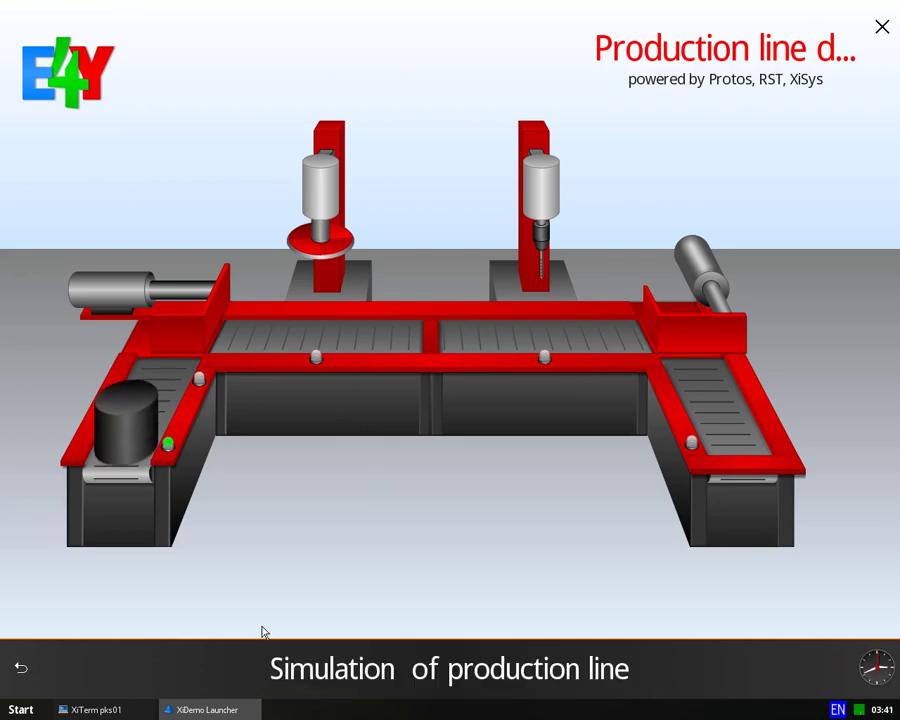